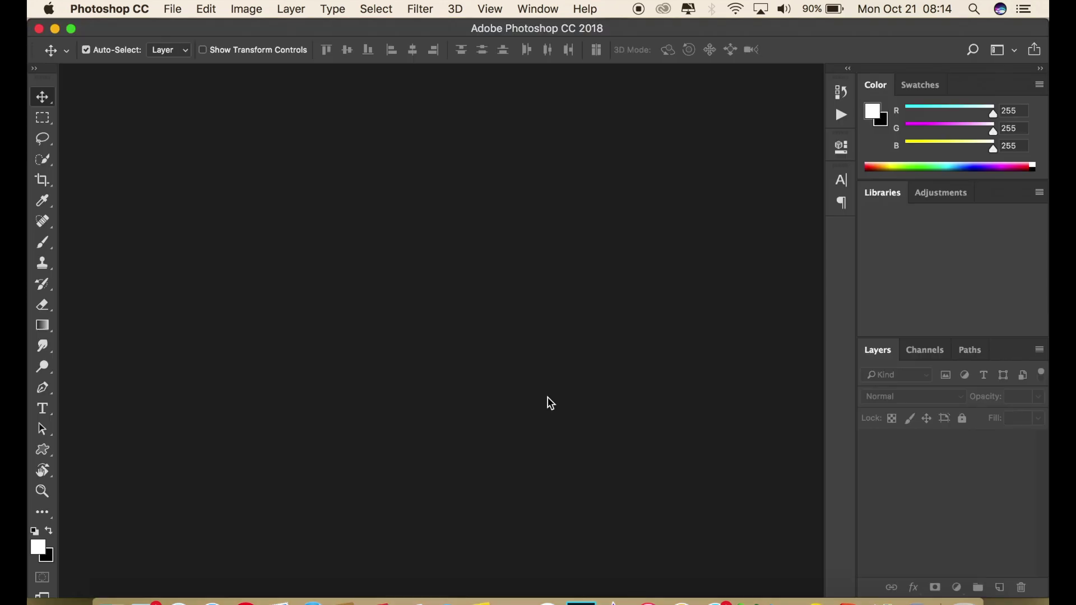
# - Open _DSC0643.jpg from the Desktop via File > Open
pyautogui.click(172, 9)
pyautogui.click(176, 42)
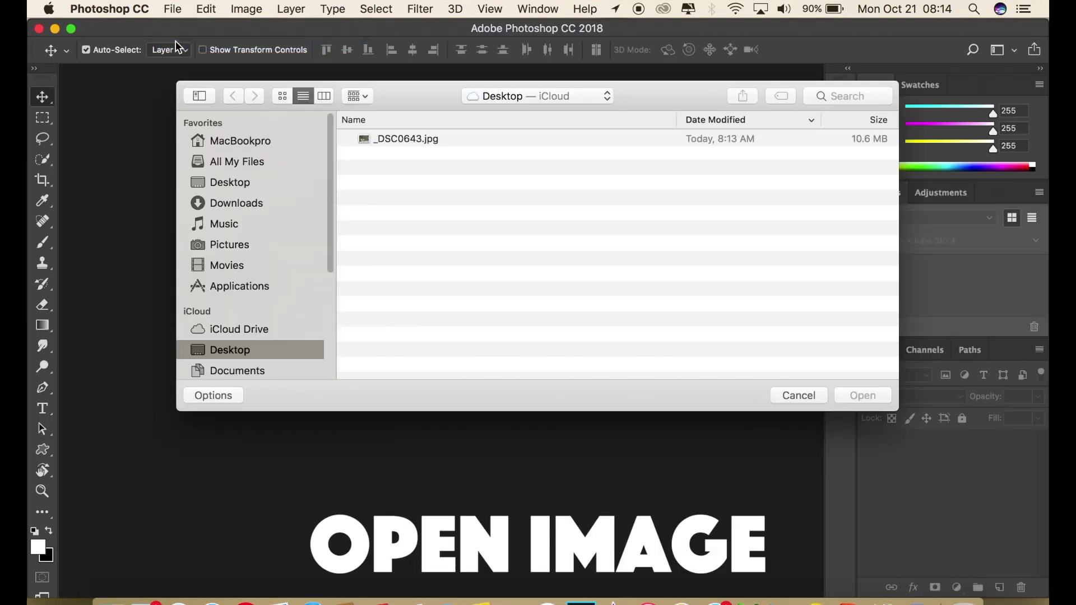
pyautogui.click(458, 139)
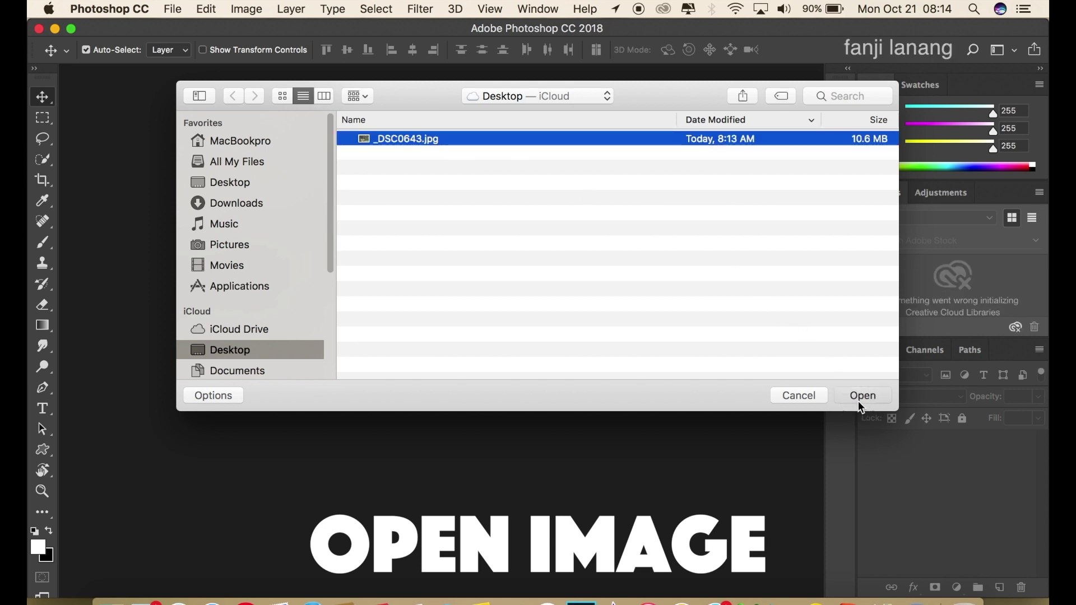
pyautogui.click(860, 402)
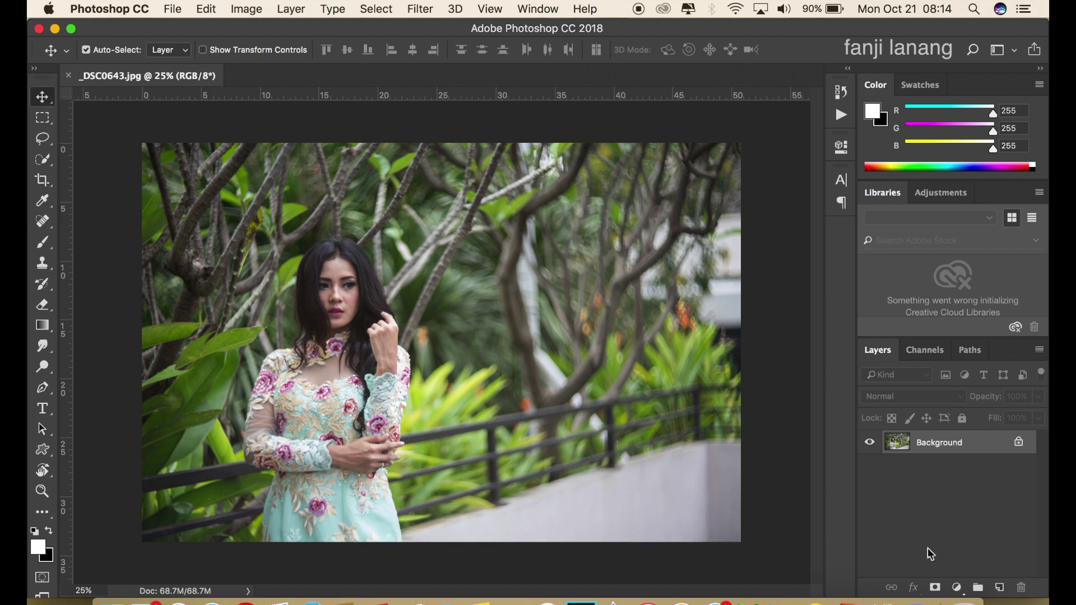
pyautogui.click(958, 587)
# - Add a Selective Color layer setting Reds to Cyan -100, Magenta -60 and Yellow +30
pyautogui.click(960, 556)
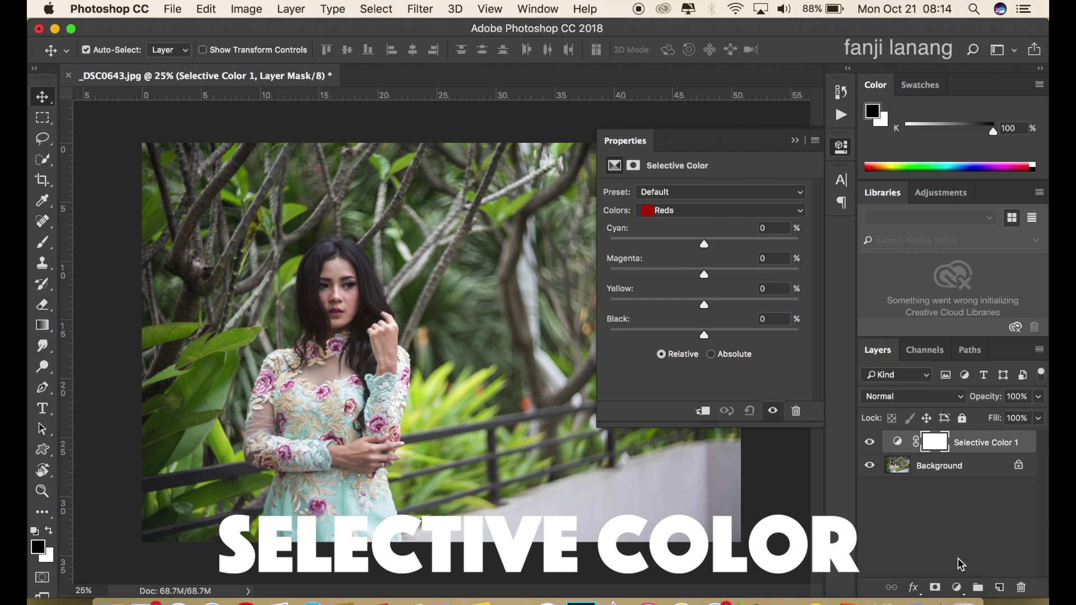
pyautogui.moveTo(704, 244); pyautogui.dragTo(598, 242)
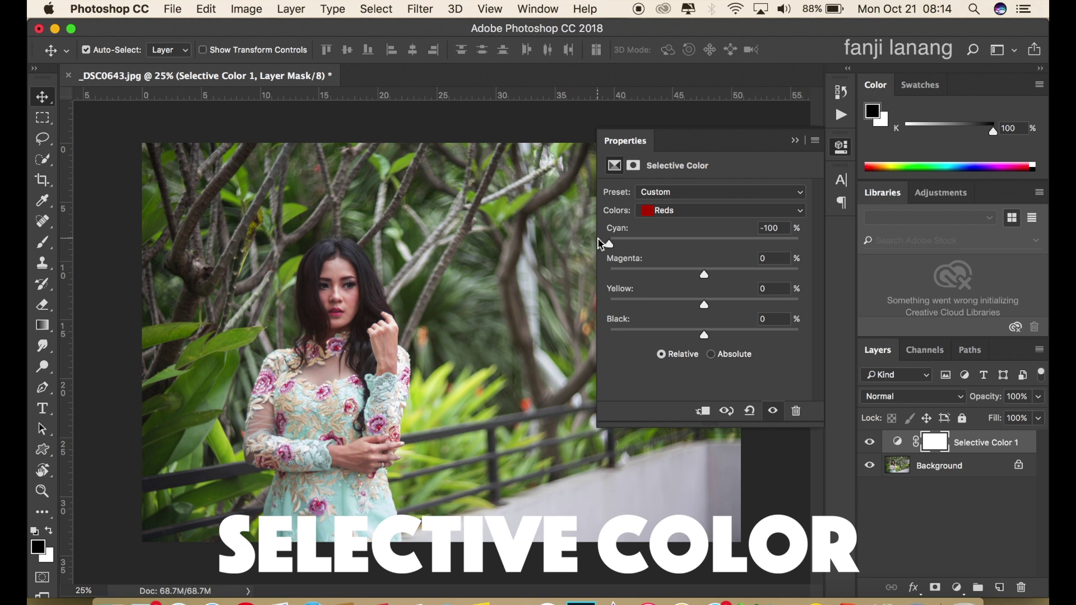
pyautogui.click(661, 274)
pyautogui.moveTo(657, 272); pyautogui.dragTo(648, 276)
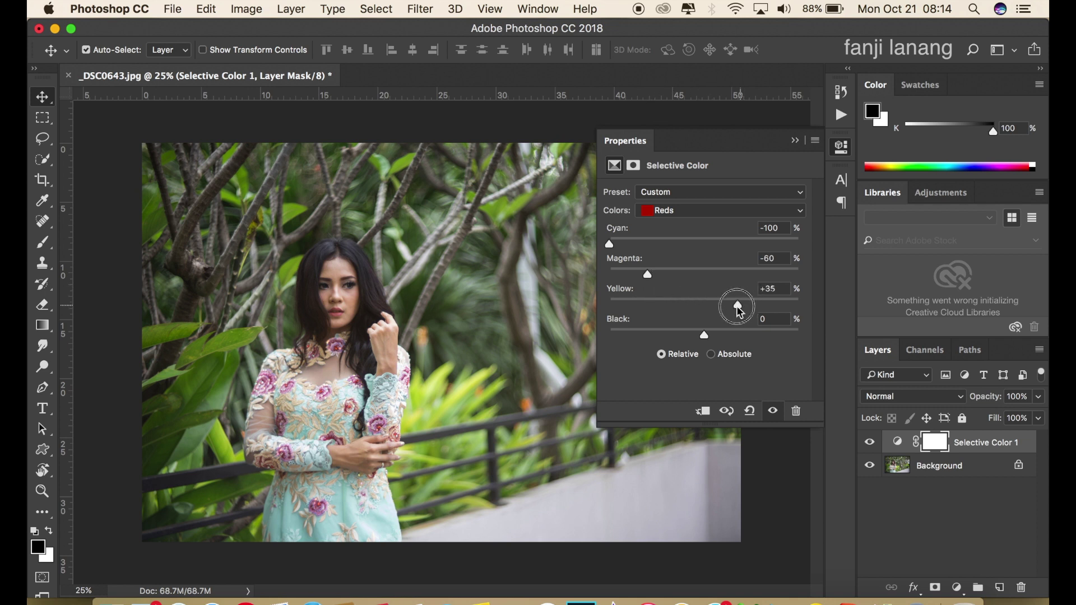
pyautogui.moveTo(738, 307); pyautogui.dragTo(737, 317)
pyautogui.click(676, 211)
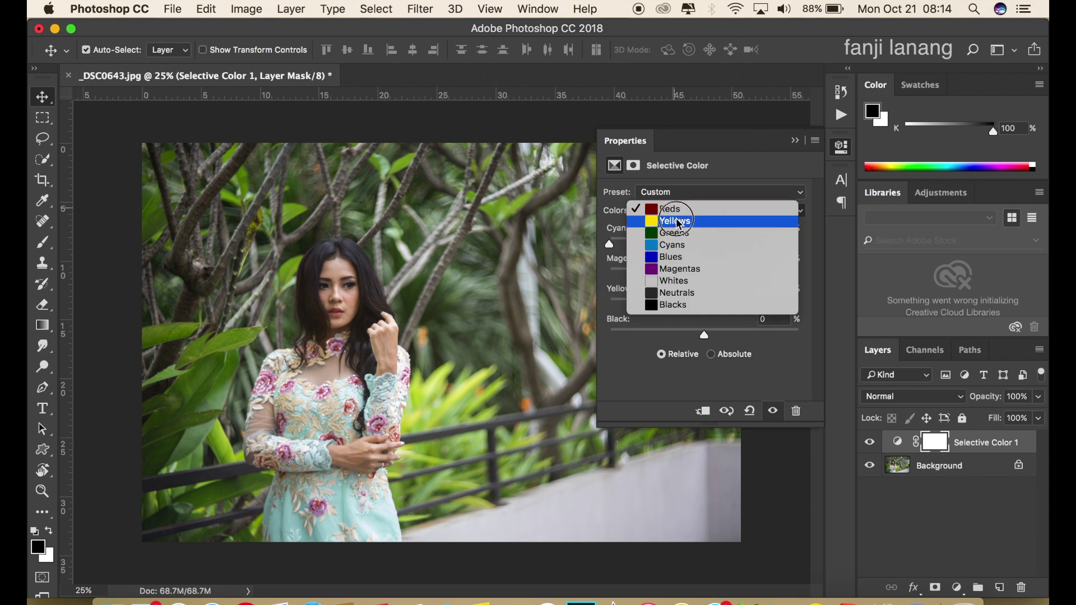
# - Set the Selective Color Yellows to Cyan -100, Magenta +100, Yellow +100 and Black +40
pyautogui.click(679, 224)
pyautogui.moveTo(654, 241); pyautogui.dragTo(569, 245)
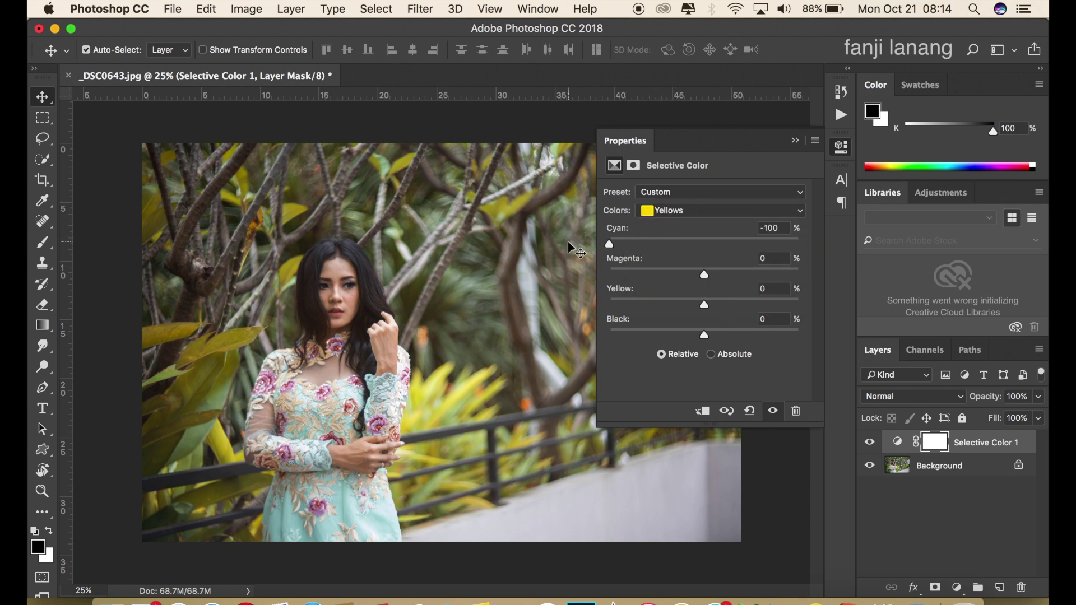
pyautogui.click(571, 244)
pyautogui.click(901, 442)
pyautogui.moveTo(729, 273)
pyautogui.mouseDown()
pyautogui.moveTo(802, 274)
pyautogui.moveTo(779, 305)
pyautogui.moveTo(813, 312)
pyautogui.mouseUp()
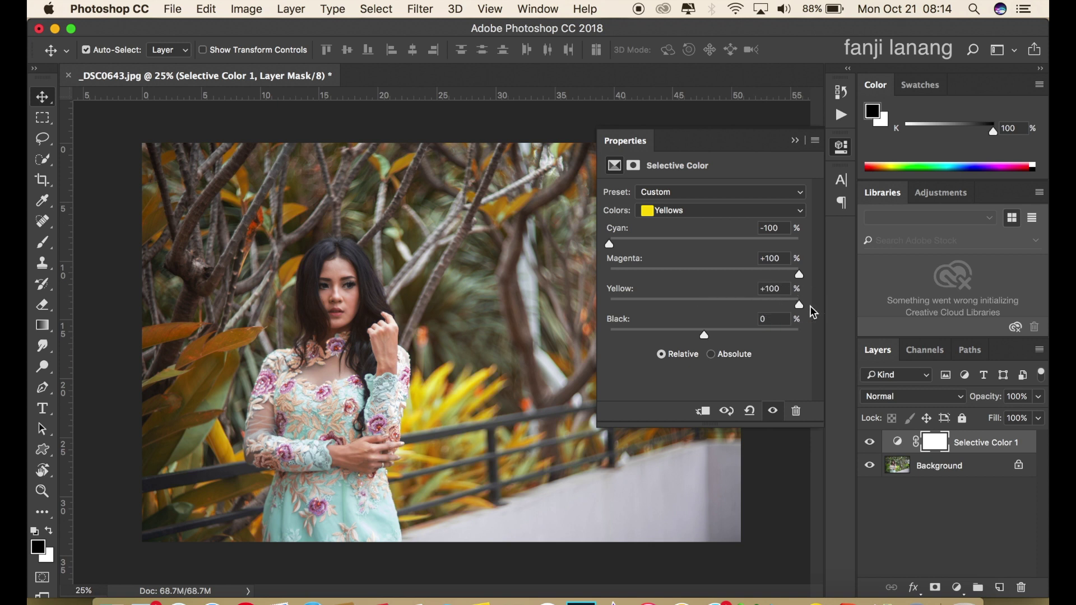
pyautogui.click(747, 335)
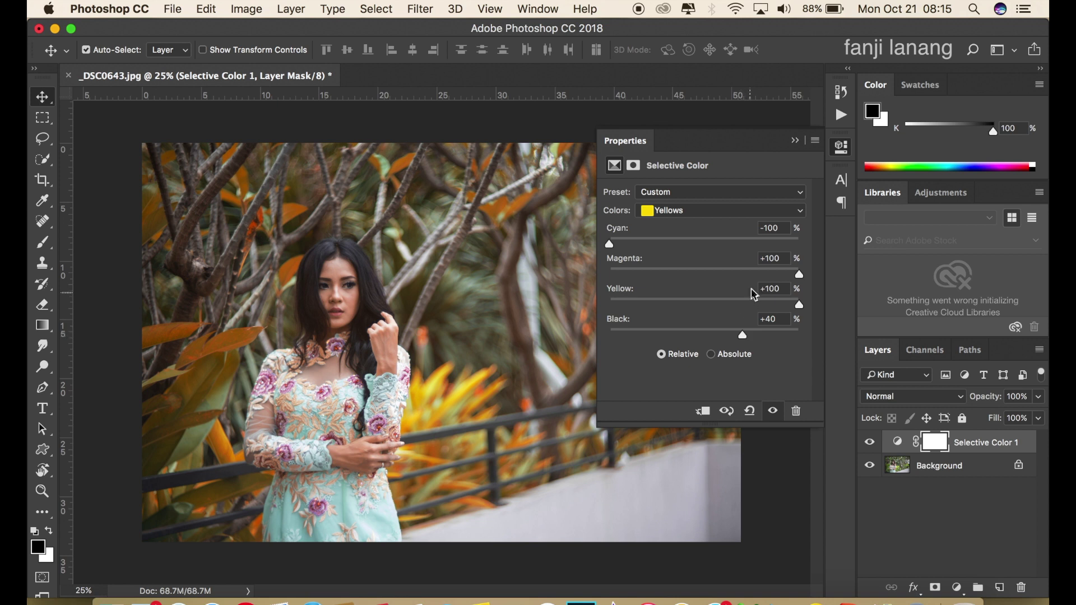
# - Compare the photo with and without the Selective Color layer
pyautogui.click(796, 142)
pyautogui.click(866, 442)
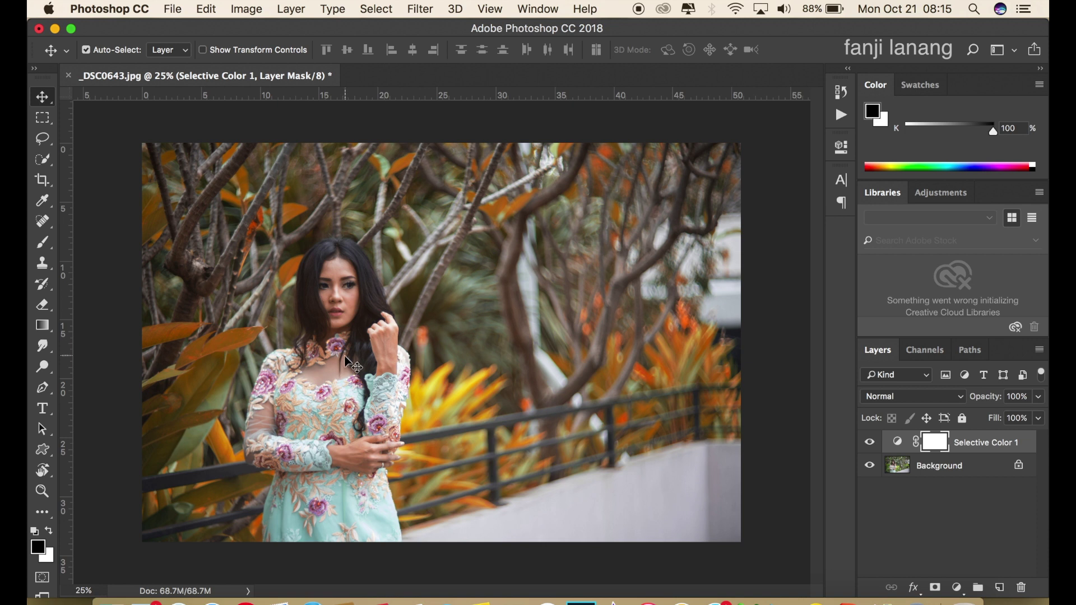
pyautogui.click(957, 588)
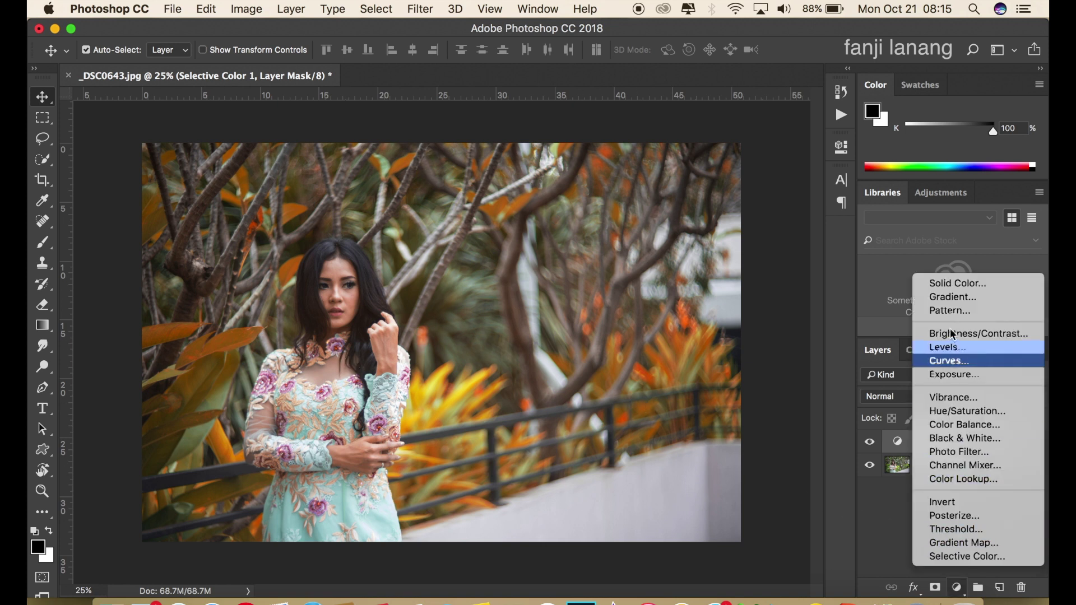
# - Add a reversed radial Gradient Fill centred on the woman
pyautogui.click(953, 297)
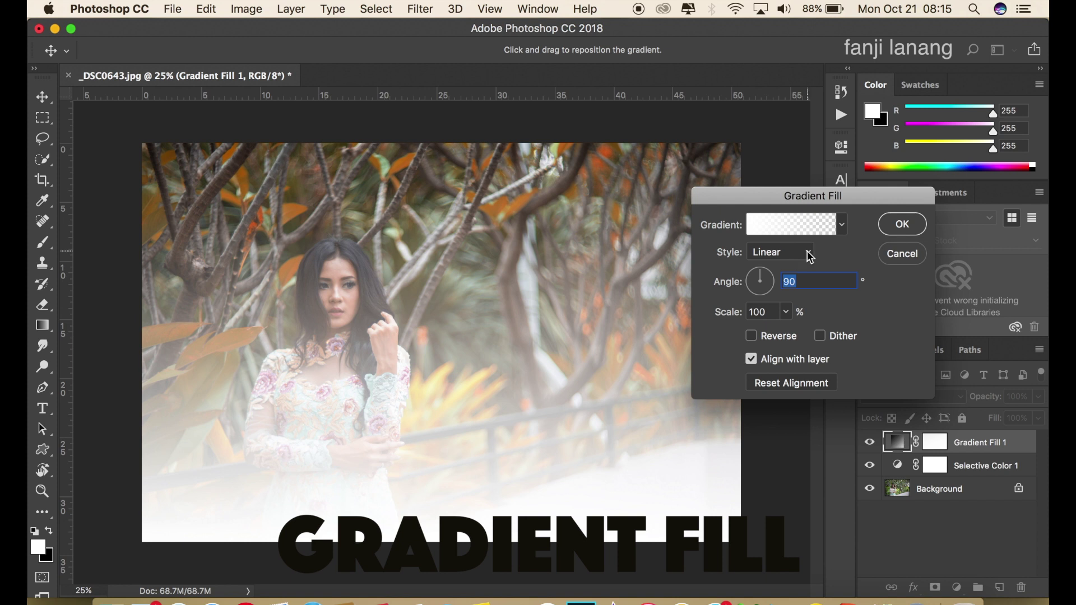
pyautogui.click(810, 256)
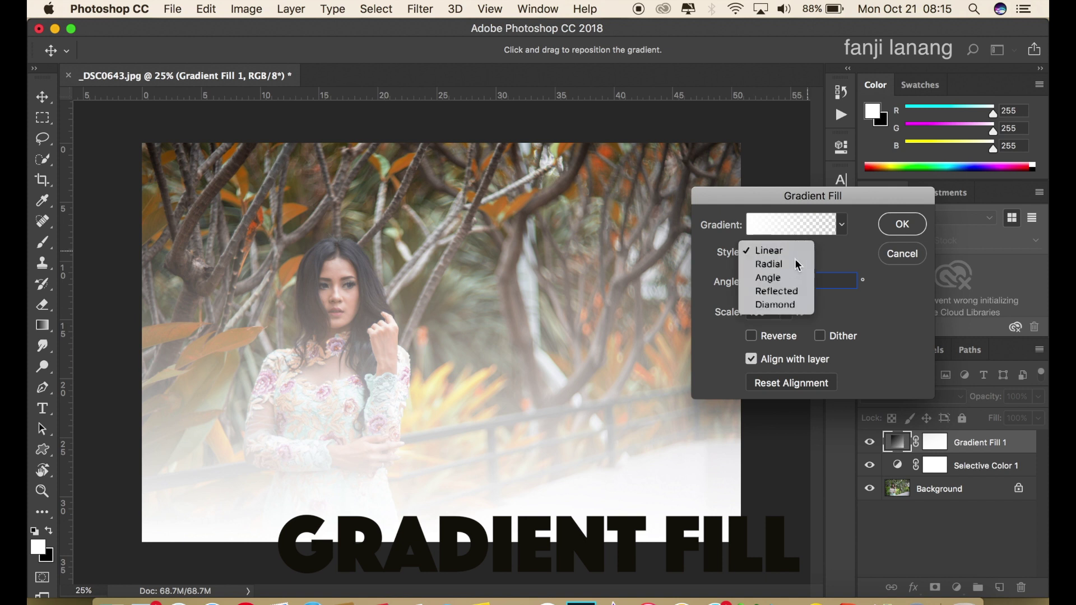
pyautogui.click(798, 263)
pyautogui.click(752, 337)
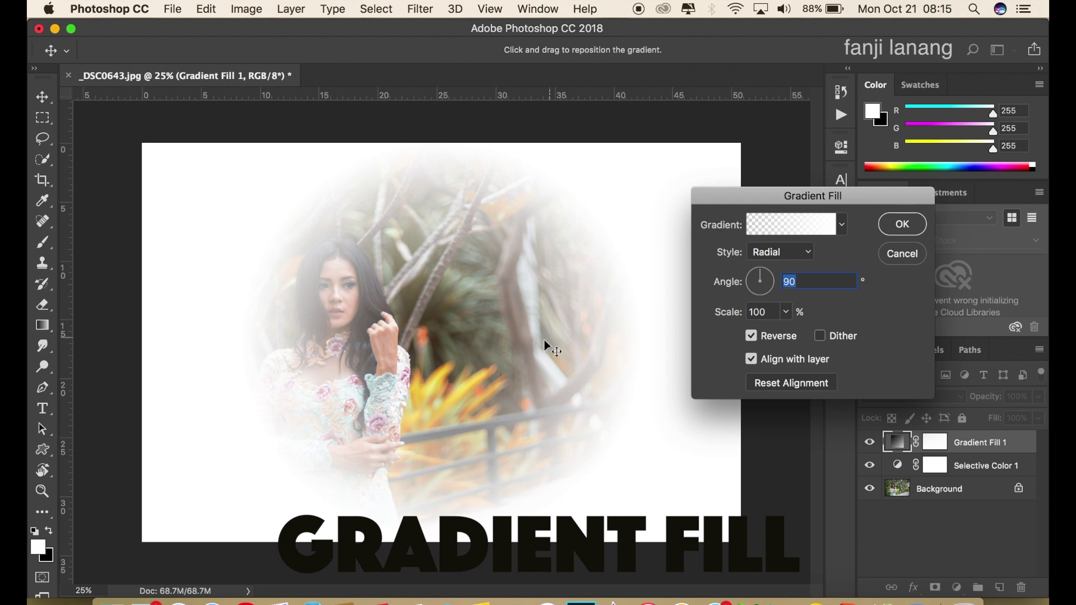
pyautogui.moveTo(401, 350)
pyautogui.mouseDown()
pyautogui.moveTo(360, 329)
pyautogui.moveTo(320, 333)
pyautogui.mouseUp()
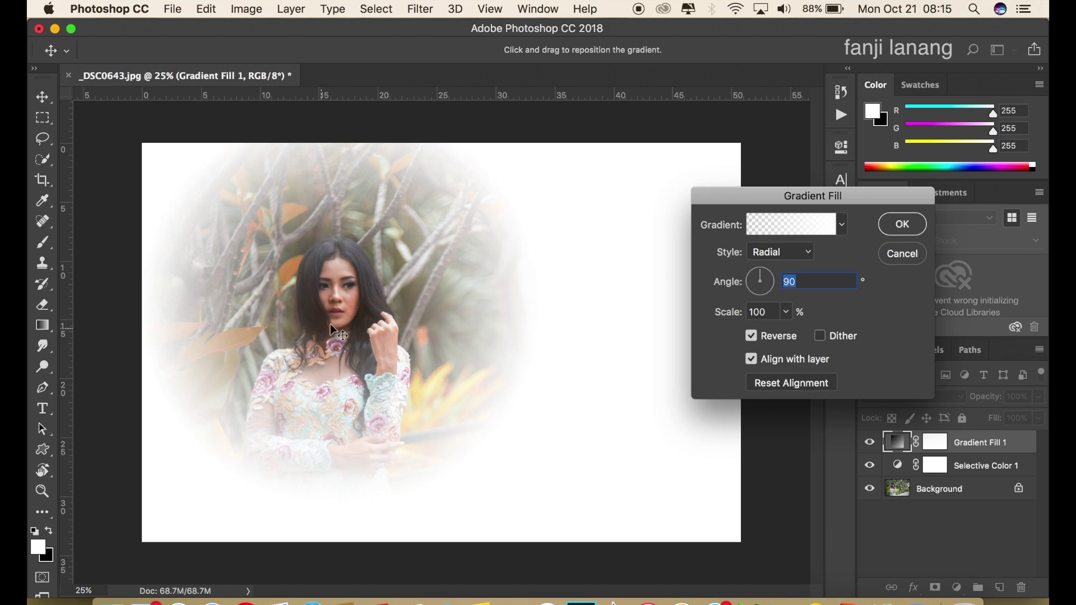
# - Apply a dark transparent gradient preset at 30.65° angle and 166% scale, then compare the vignette
pyautogui.click(840, 227)
pyautogui.click(790, 311)
pyautogui.click(861, 210)
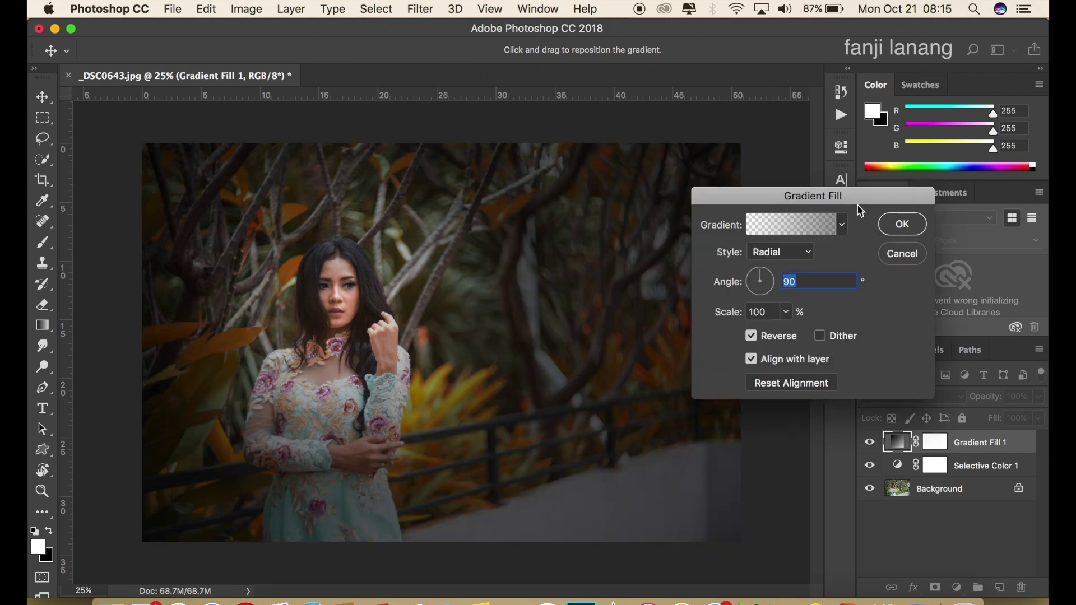
pyautogui.moveTo(765, 278); pyautogui.dragTo(785, 275)
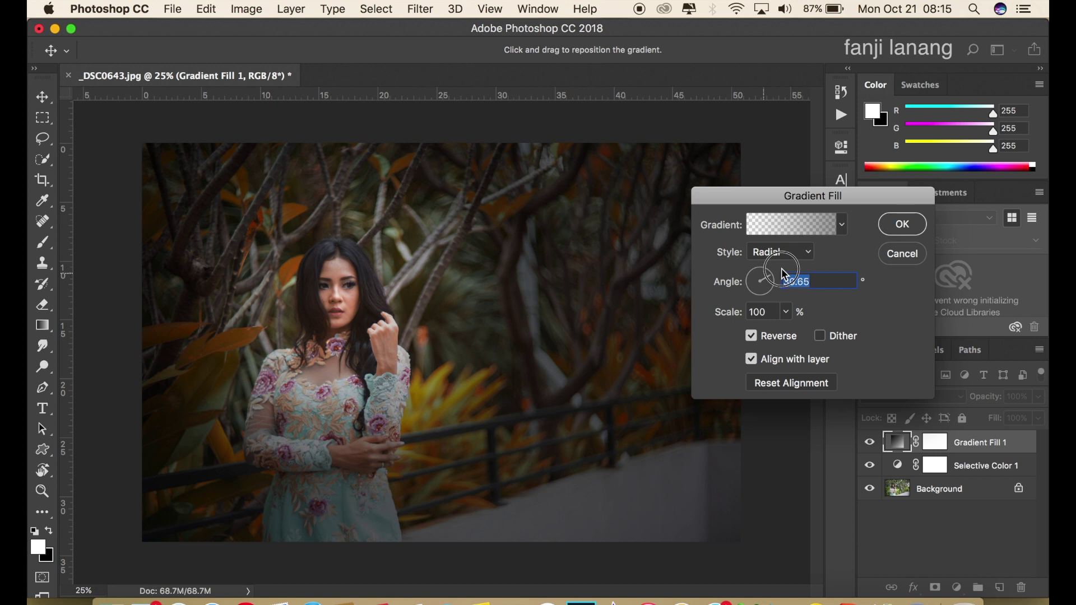
pyautogui.click(787, 311)
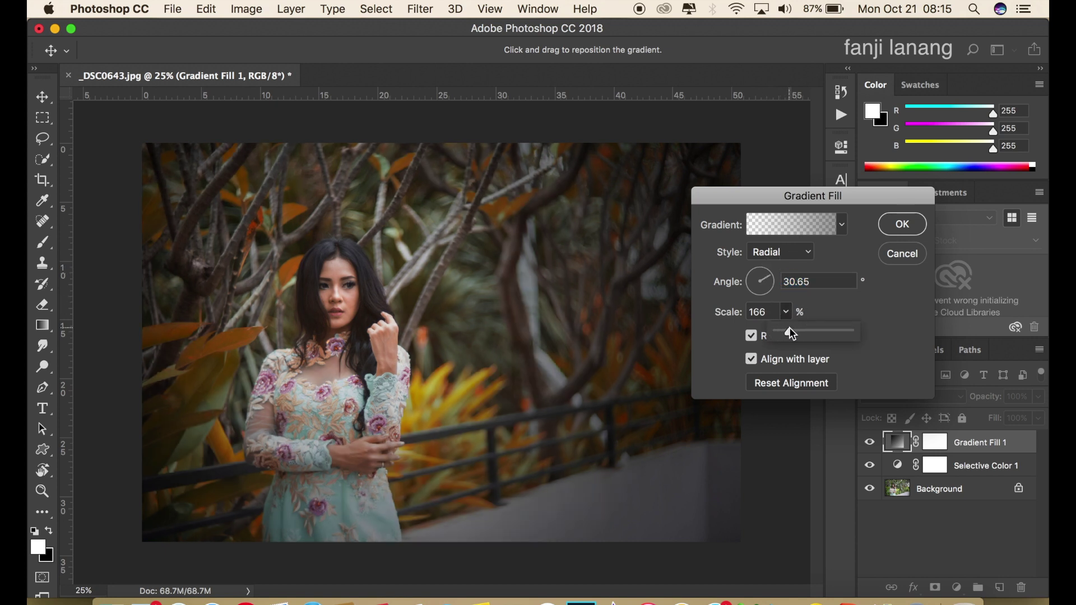
pyautogui.click(899, 224)
pyautogui.click(870, 445)
pyautogui.click(870, 444)
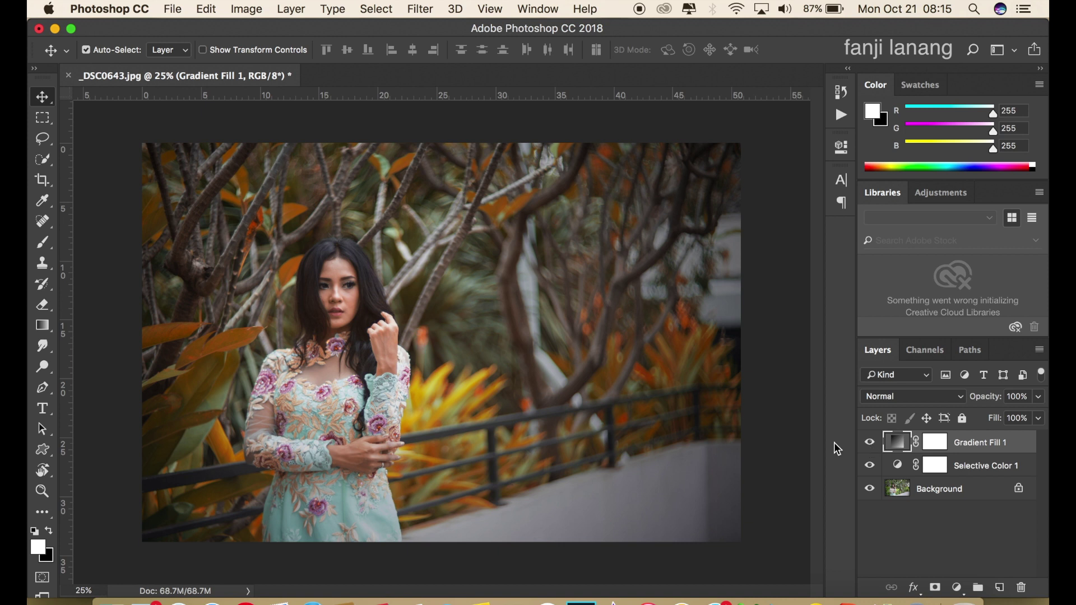
# - Add a Curves layer with a lifted black point, raised midtones and lowered white point
pyautogui.click(957, 587)
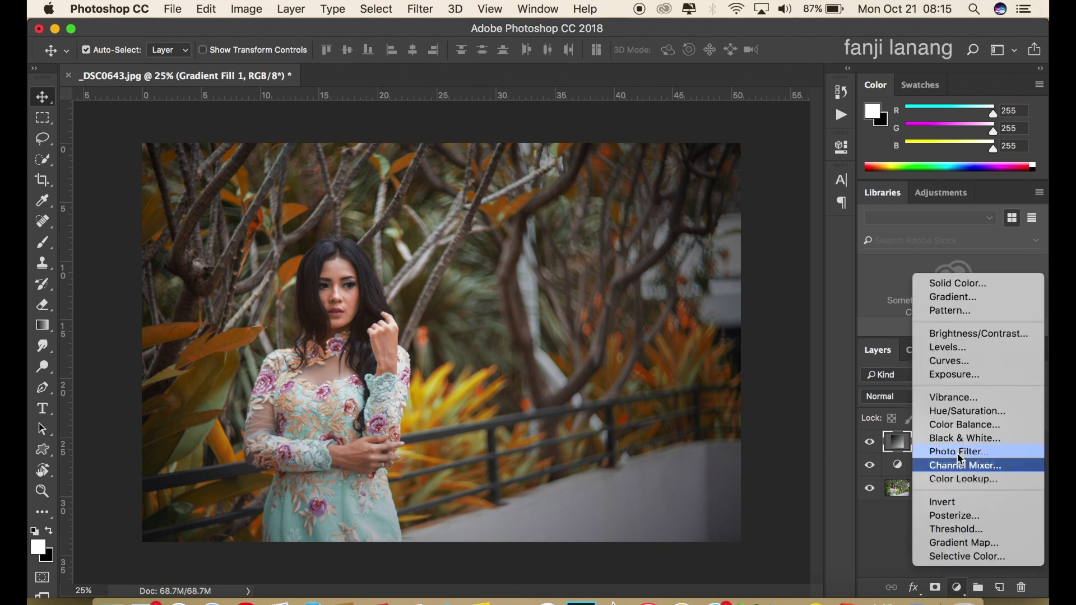
pyautogui.click(969, 364)
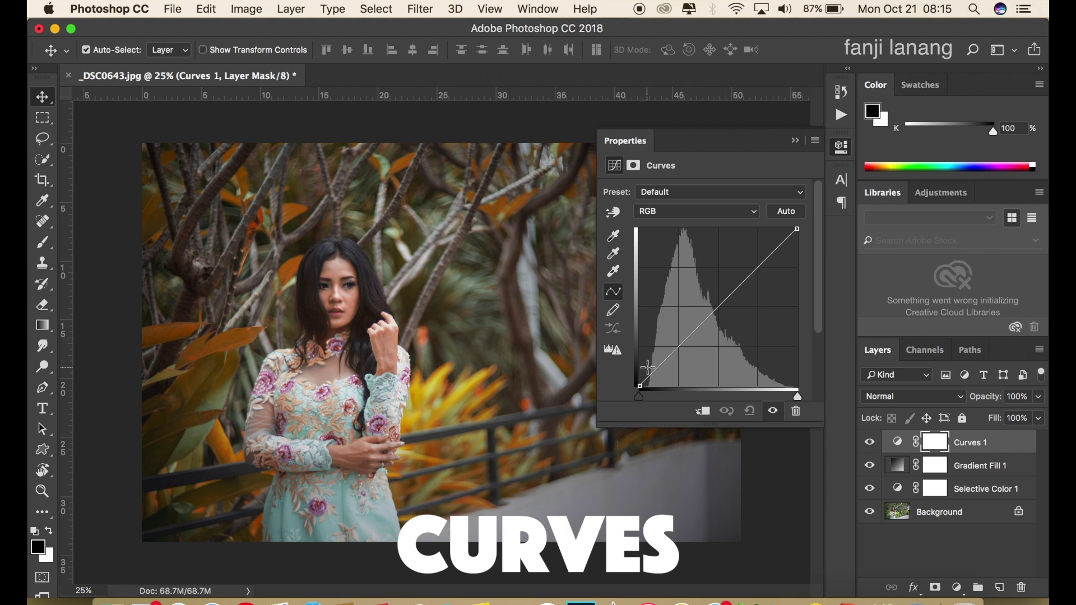
pyautogui.click(642, 389)
pyautogui.moveTo(642, 390)
pyautogui.mouseDown()
pyautogui.moveTo(635, 378)
pyautogui.moveTo(682, 357)
pyautogui.mouseUp()
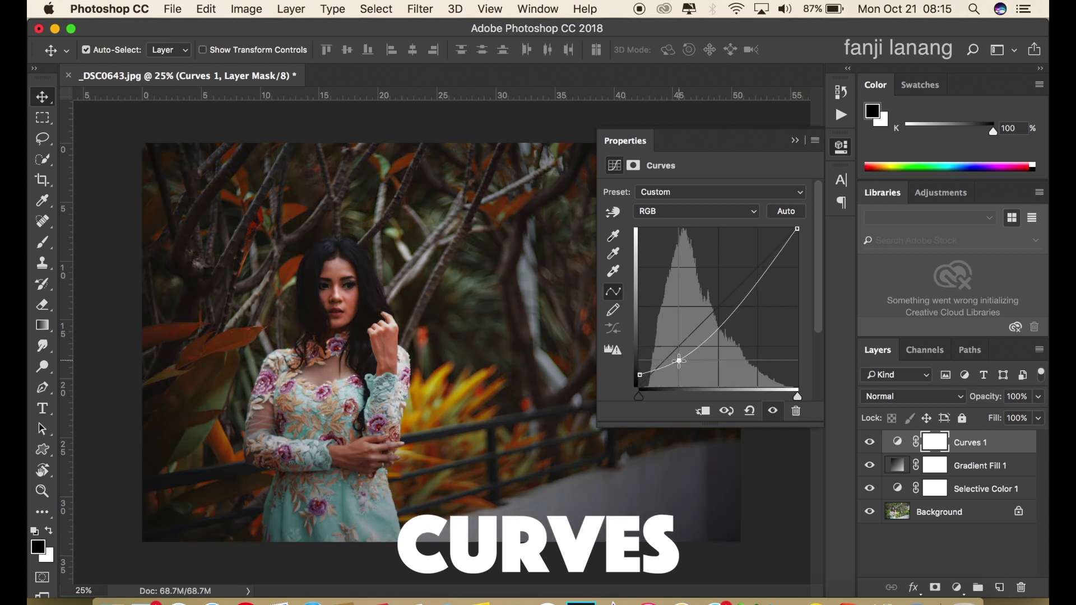
pyautogui.moveTo(723, 323); pyautogui.dragTo(718, 308)
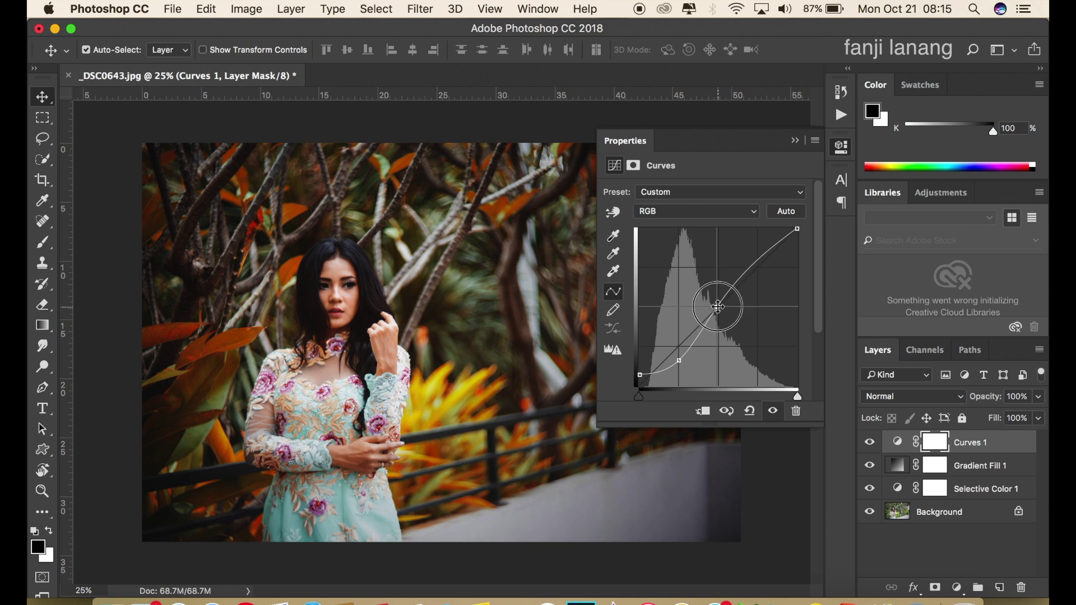
pyautogui.moveTo(798, 229); pyautogui.dragTo(805, 243)
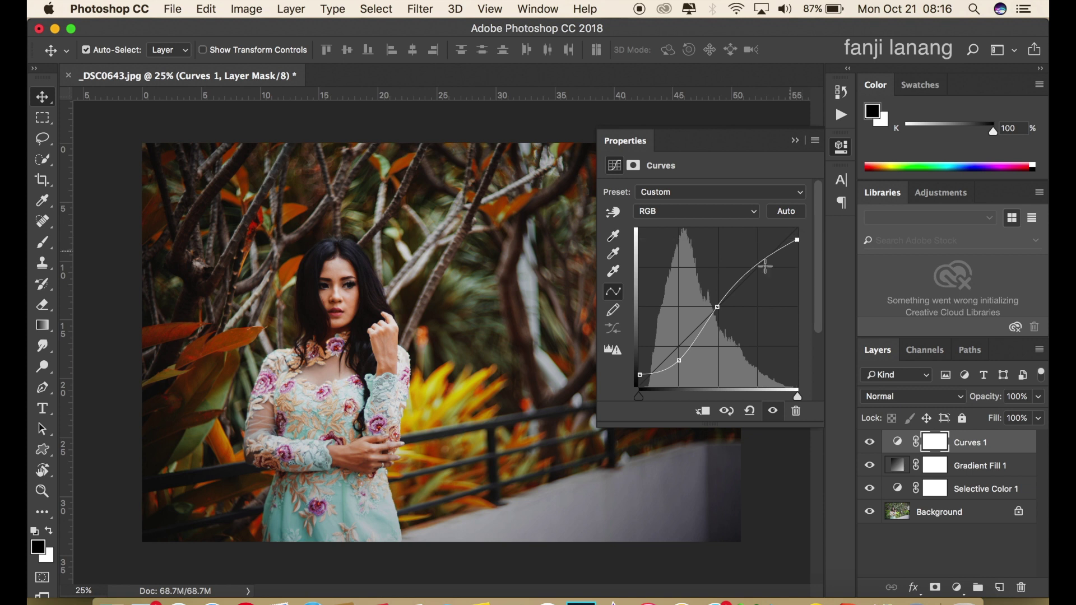
pyautogui.moveTo(640, 375); pyautogui.dragTo(635, 377)
pyautogui.moveTo(680, 361); pyautogui.dragTo(680, 357)
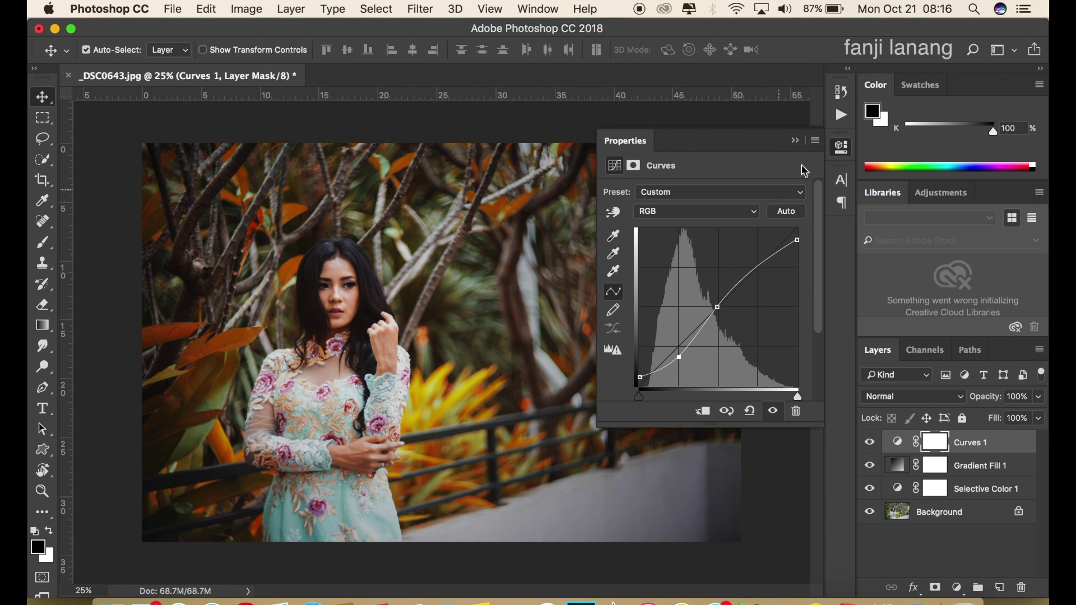
pyautogui.click(794, 140)
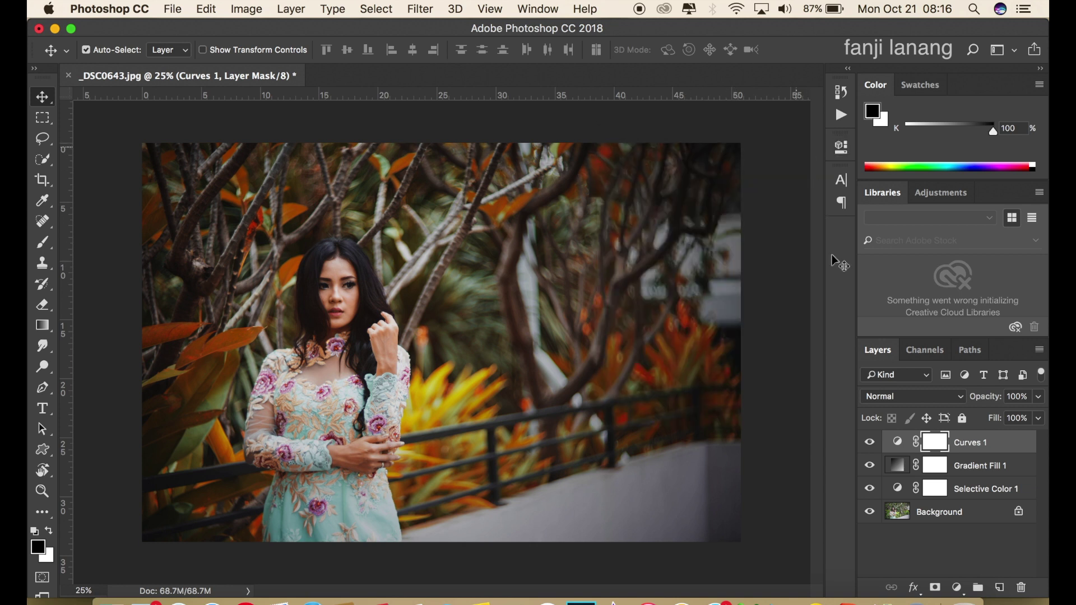
# - Add a Selective Color layer tinting Blacks with Cyan +5, Magenta +5 and a slight Black boost
pyautogui.click(870, 443)
pyautogui.click(960, 590)
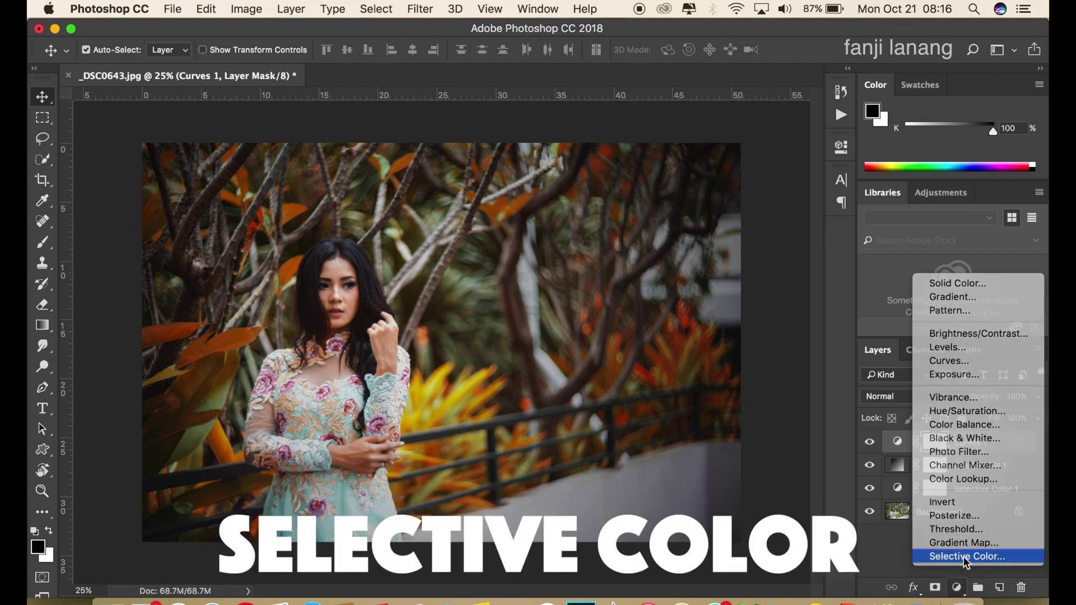
pyautogui.click(970, 559)
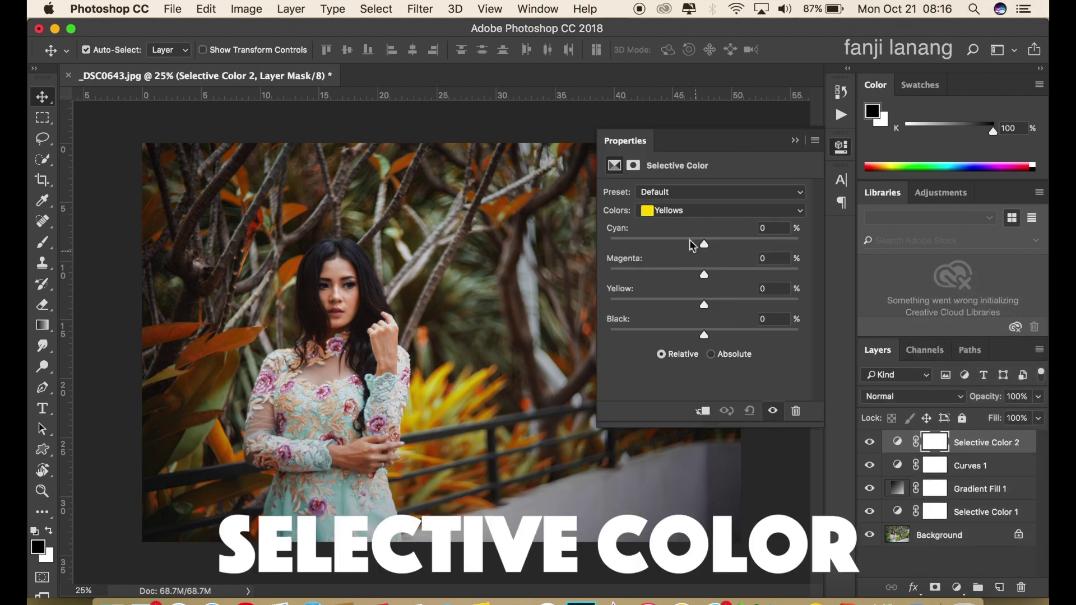
pyautogui.click(694, 219)
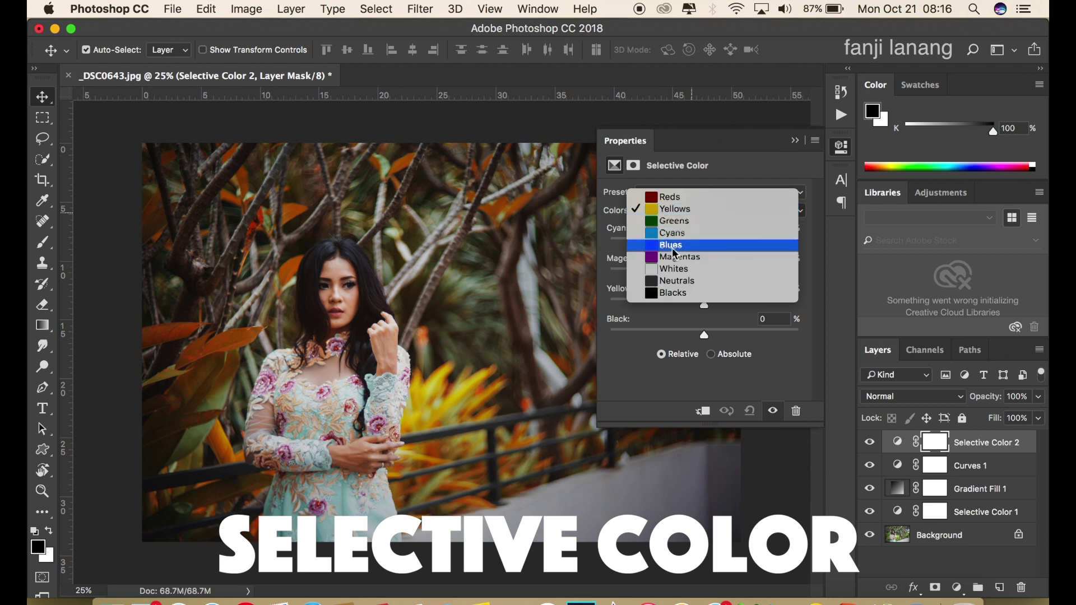
pyautogui.click(675, 295)
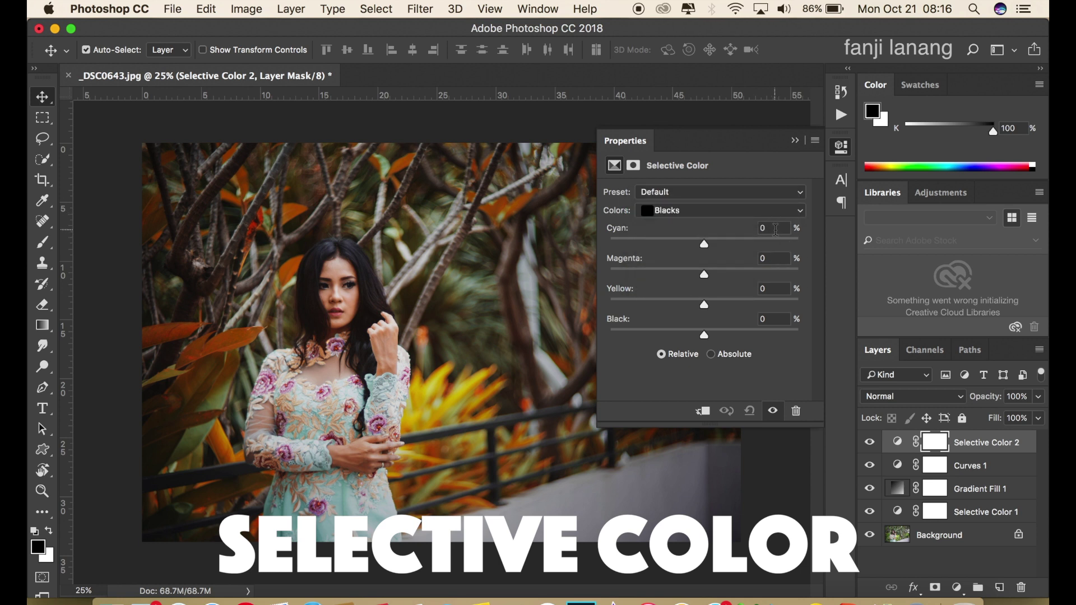
pyautogui.moveTo(704, 244); pyautogui.dragTo(714, 258)
pyautogui.moveTo(714, 258); pyautogui.dragTo(713, 276)
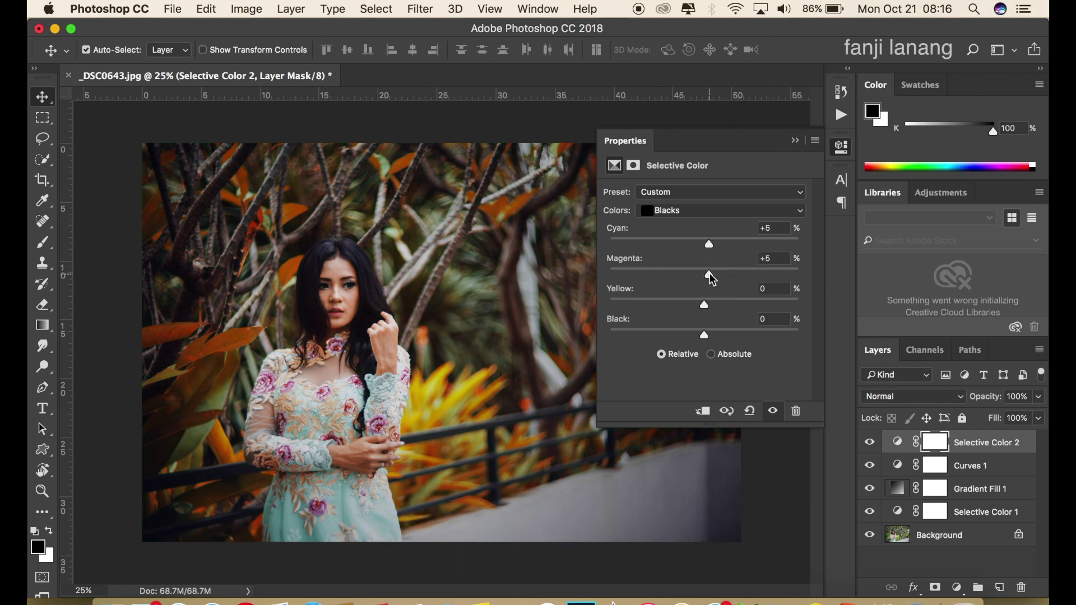
pyautogui.moveTo(704, 334); pyautogui.dragTo(710, 339)
pyautogui.click(800, 143)
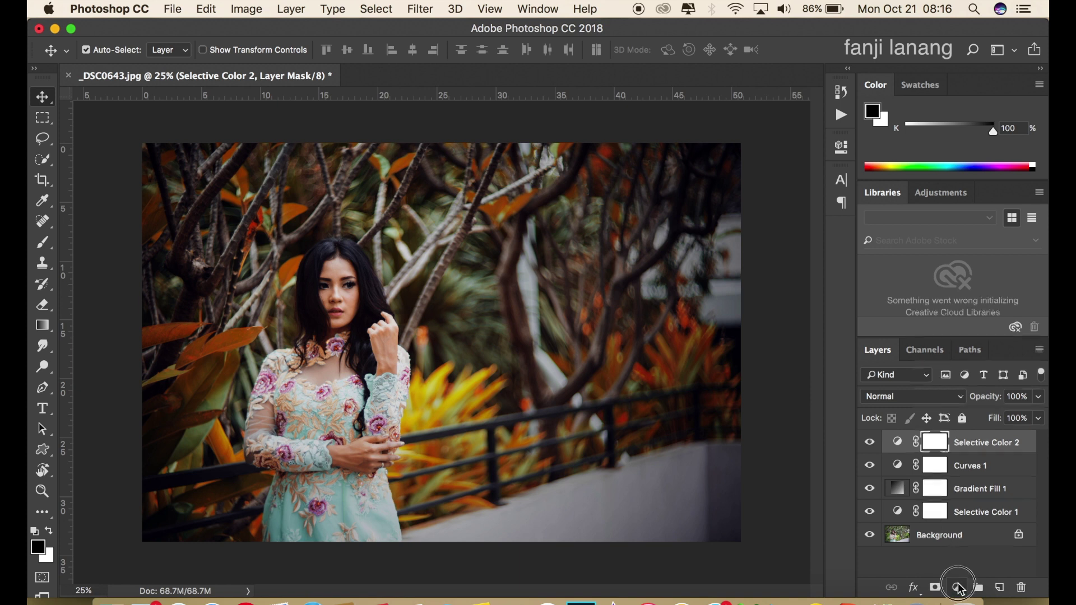
# - Add a third Selective Color layer setting Yellows to Cyan -100, Magenta +100, Yellow +65
pyautogui.click(958, 587)
pyautogui.click(962, 558)
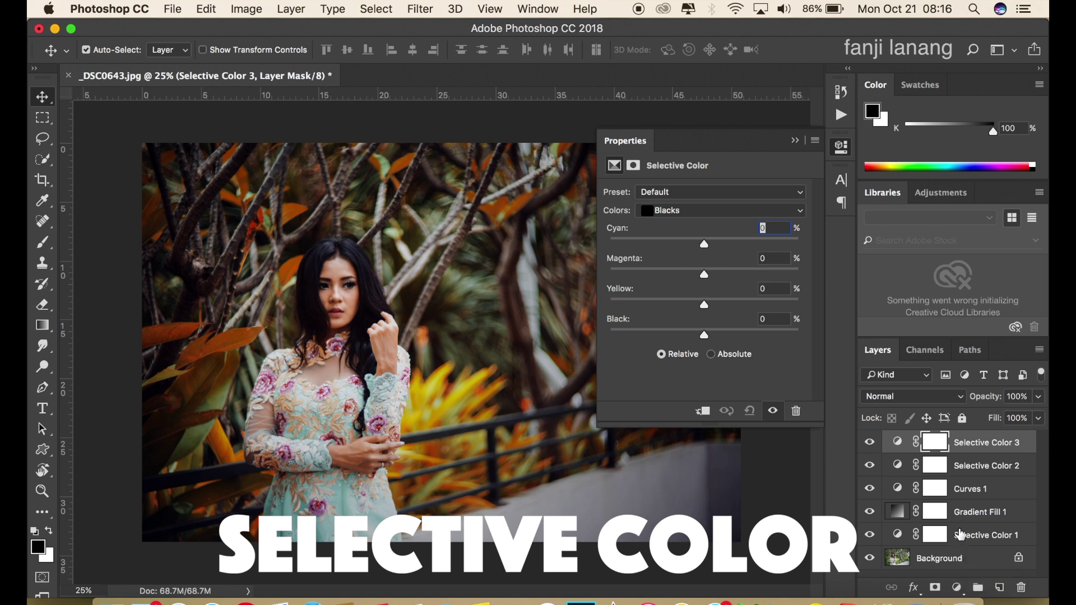
pyautogui.click(725, 211)
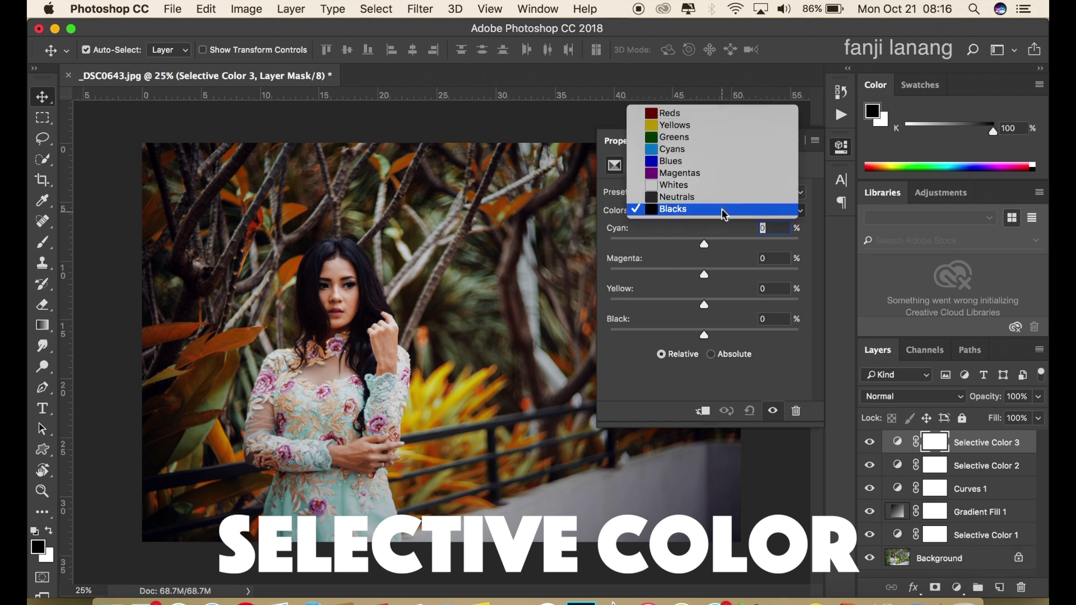
pyautogui.moveTo(705, 240); pyautogui.dragTo(663, 247)
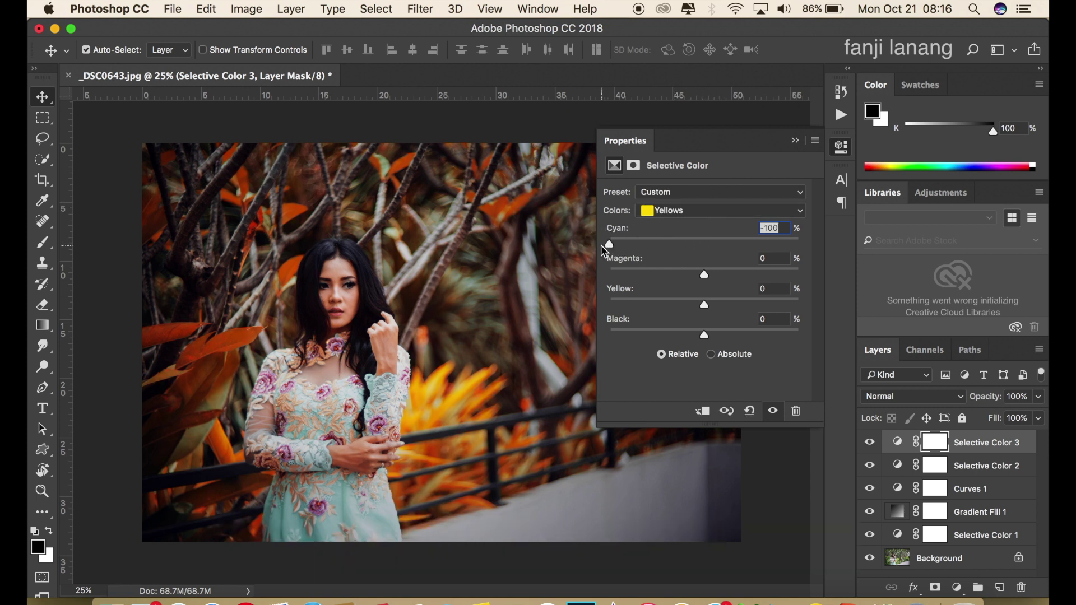
pyautogui.moveTo(706, 274); pyautogui.dragTo(812, 276)
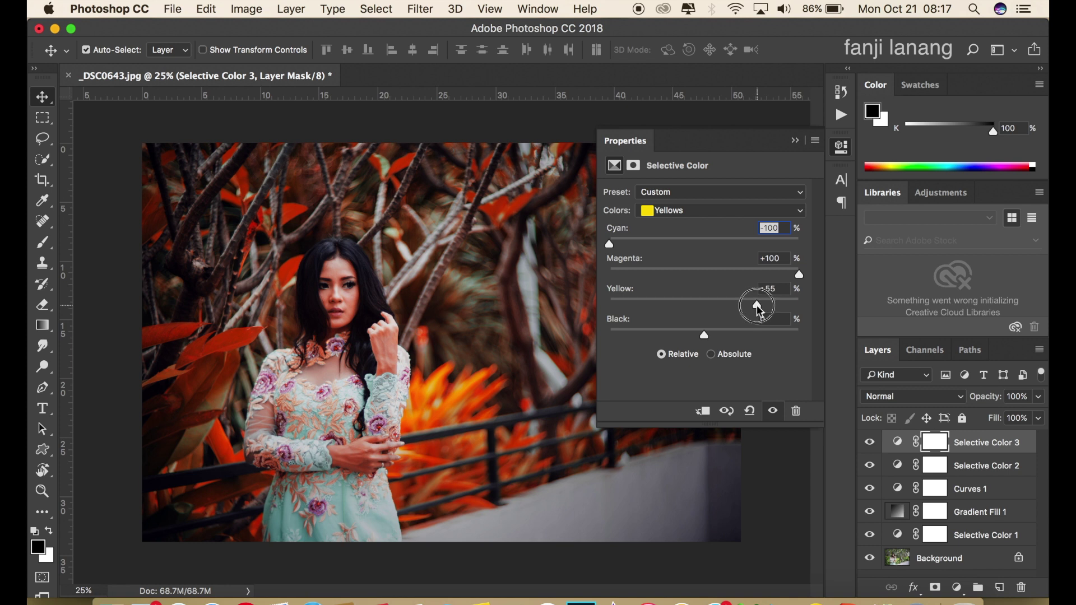
pyautogui.moveTo(757, 306); pyautogui.dragTo(765, 310)
# - Target the Selective Color 3 mask and ready the Gradient Tool with a transparent preset
pyautogui.click(798, 141)
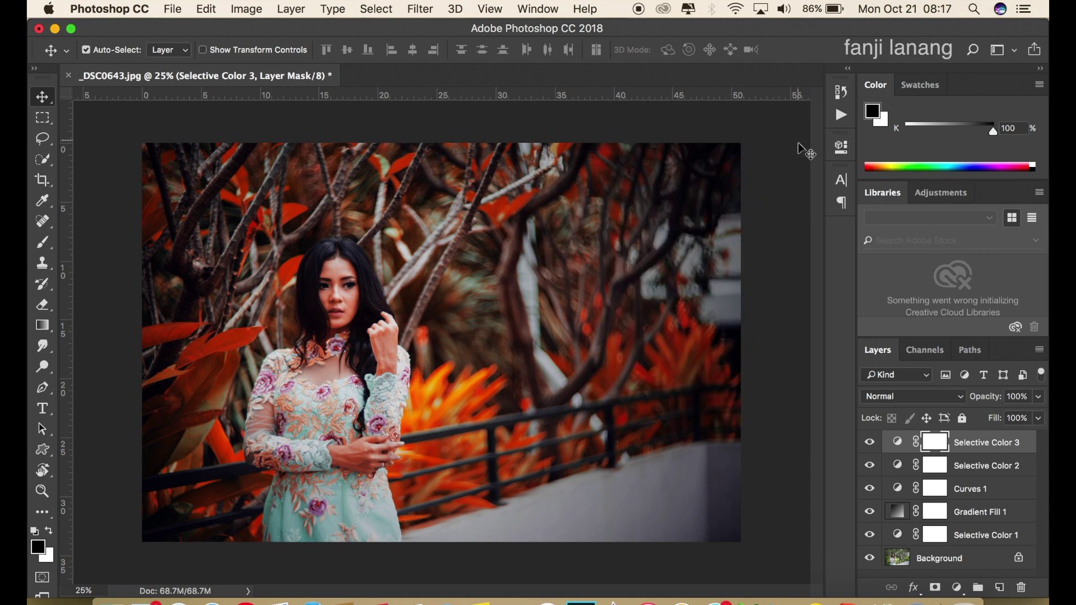
pyautogui.click(932, 445)
pyautogui.click(41, 326)
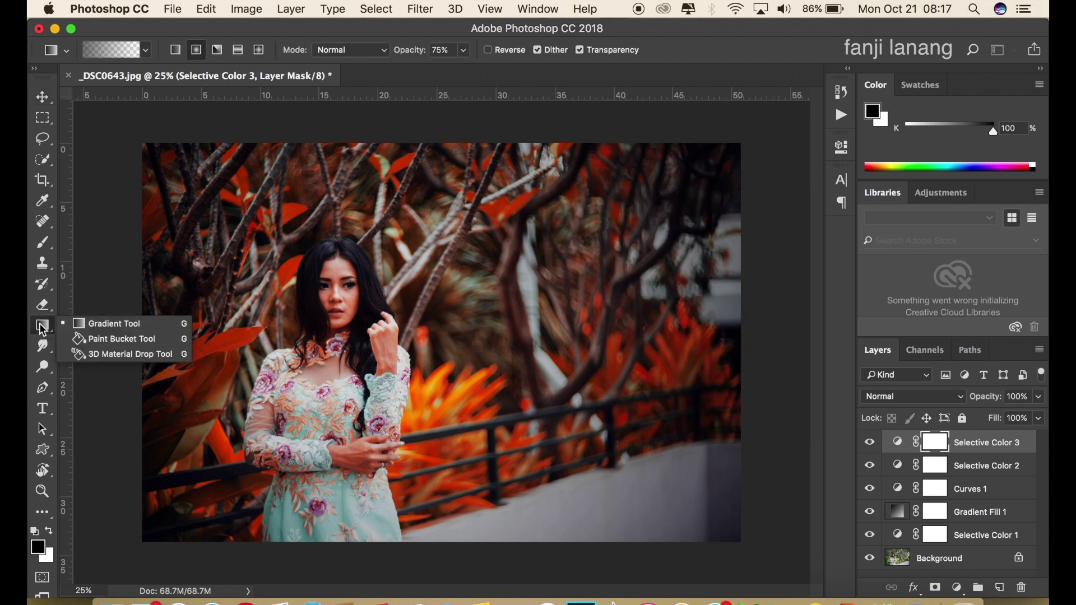
pyautogui.click(90, 325)
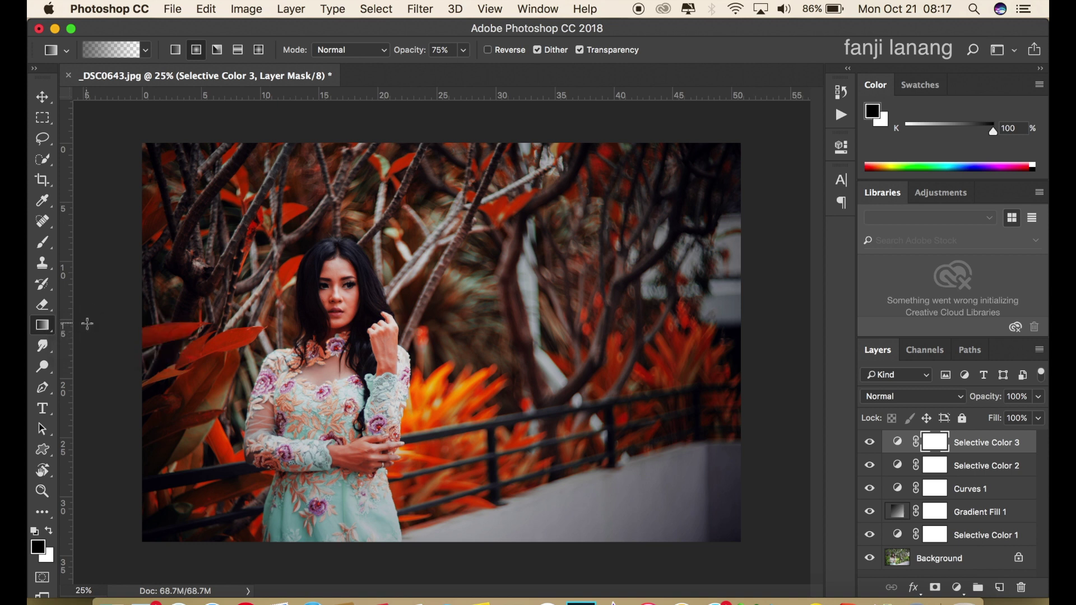
pyautogui.click(147, 52)
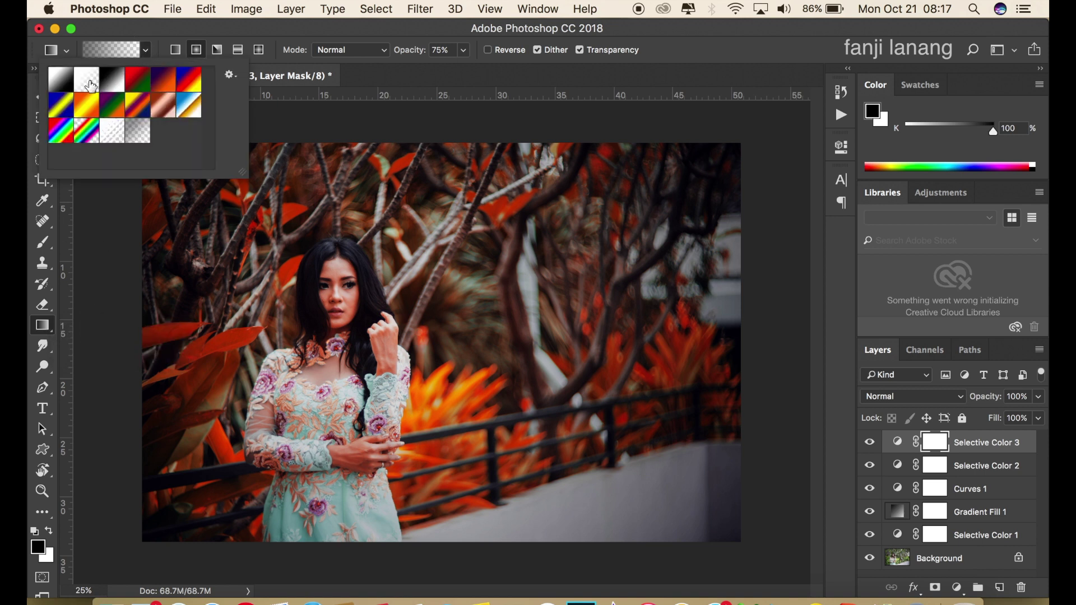
pyautogui.click(136, 136)
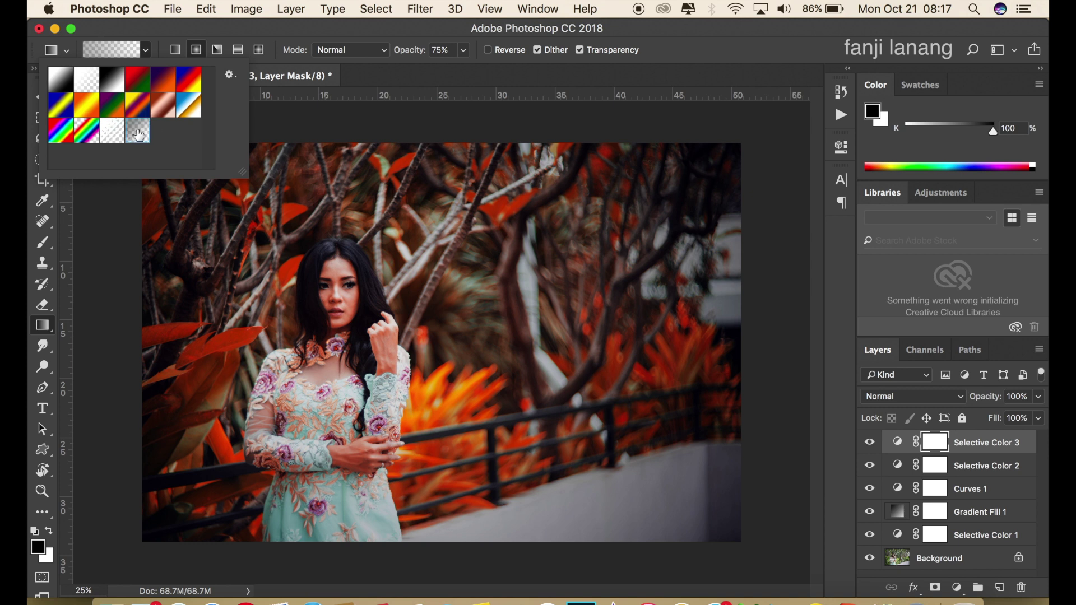
pyautogui.click(379, 76)
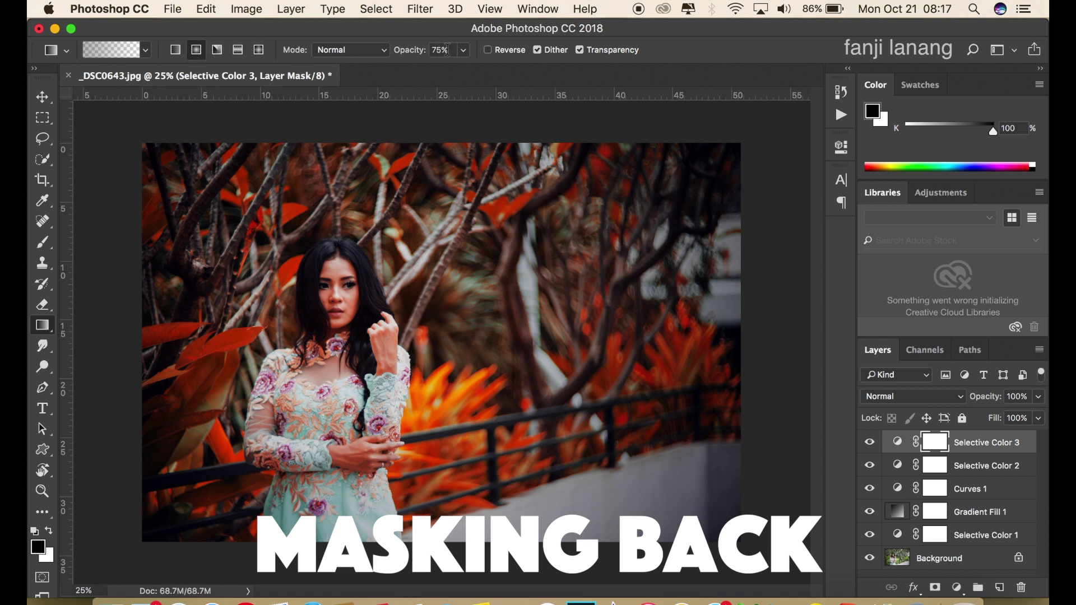
# - Drag gradients over the woman's face and hands to mask the effect, then compare
pyautogui.click(49, 531)
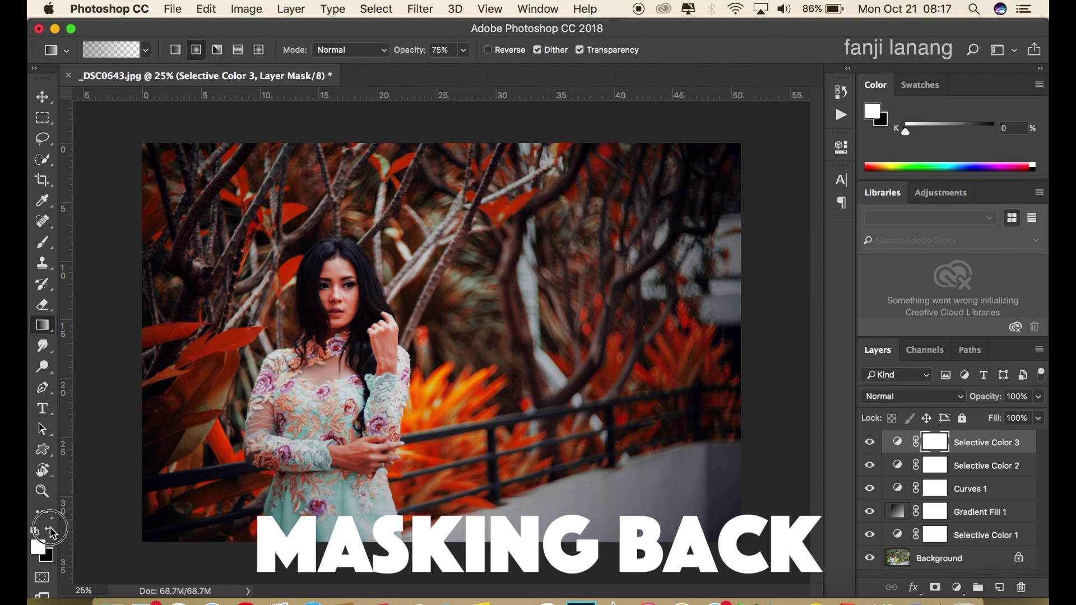
pyautogui.moveTo(339, 320); pyautogui.dragTo(358, 462)
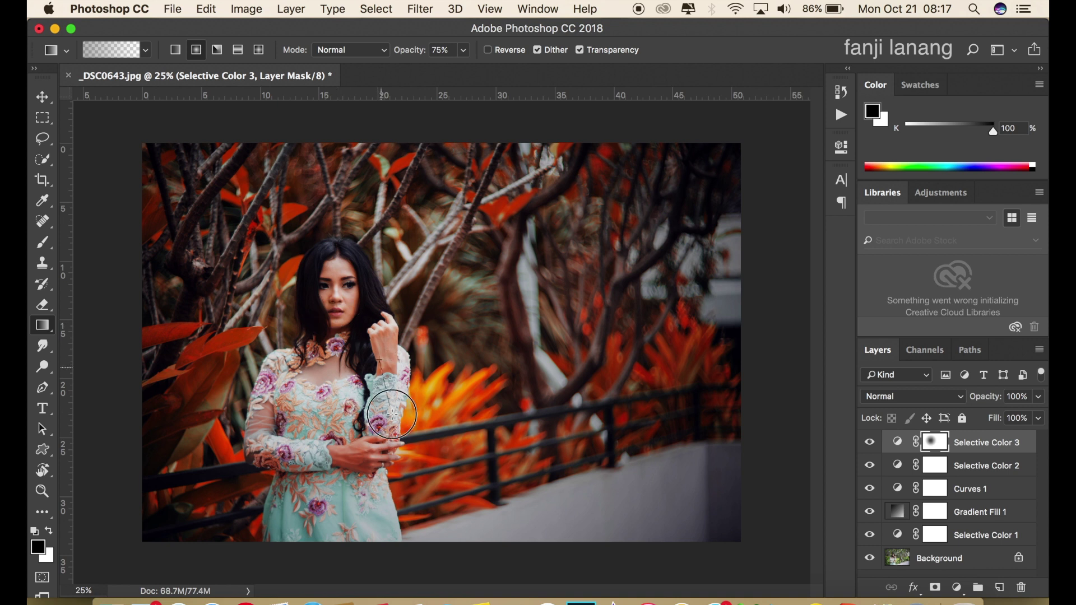
pyautogui.moveTo(237, 441)
pyautogui.mouseDown()
pyautogui.moveTo(344, 456)
pyautogui.moveTo(278, 465)
pyautogui.mouseUp()
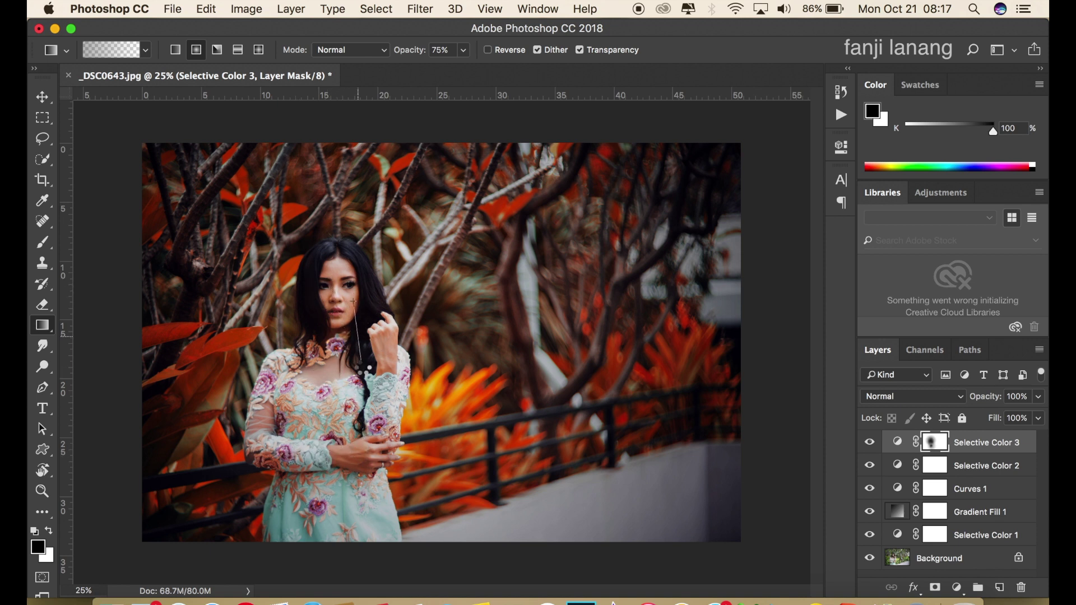
pyautogui.click(869, 443)
pyautogui.click(870, 442)
# - On a new layer, stamp a white signature brush near the bottom right of the photo
pyautogui.click(869, 443)
pyautogui.click(999, 587)
pyautogui.press('x')
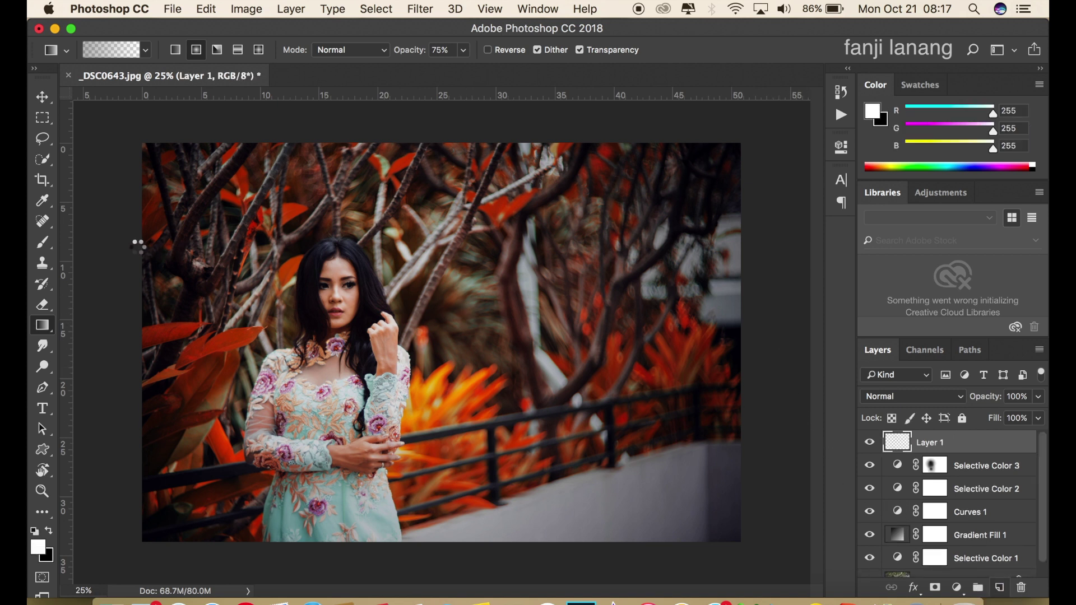
pyautogui.click(42, 242)
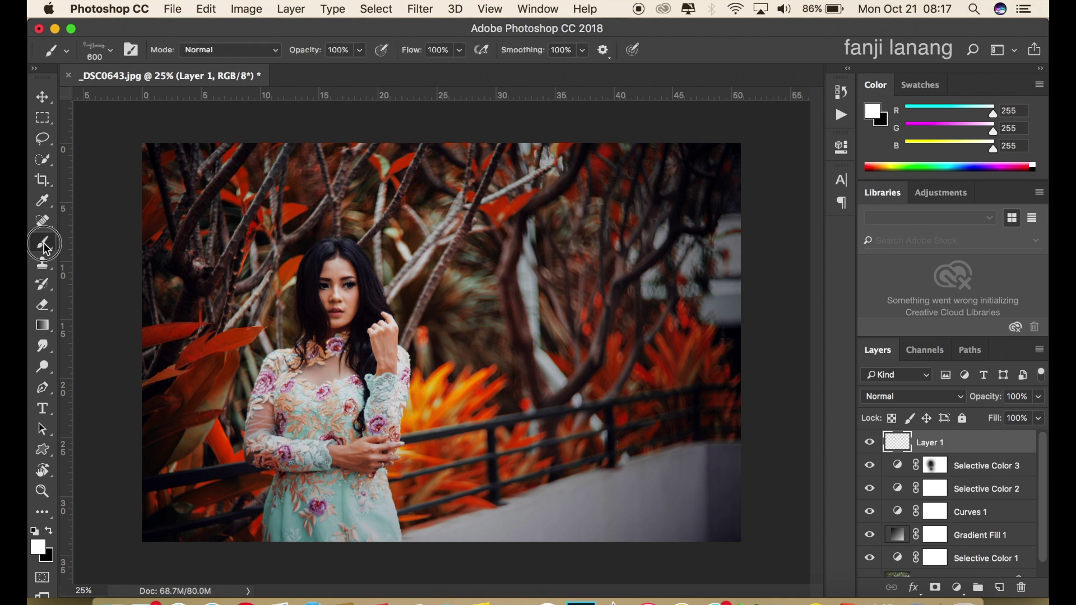
pyautogui.click(103, 59)
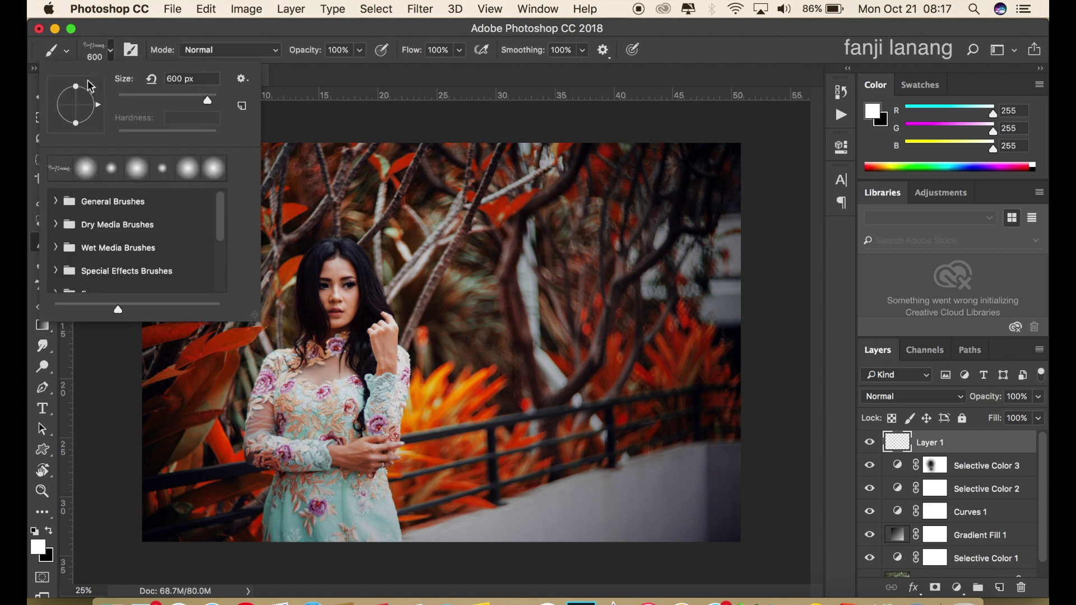
pyautogui.click(732, 60)
pyautogui.click(49, 530)
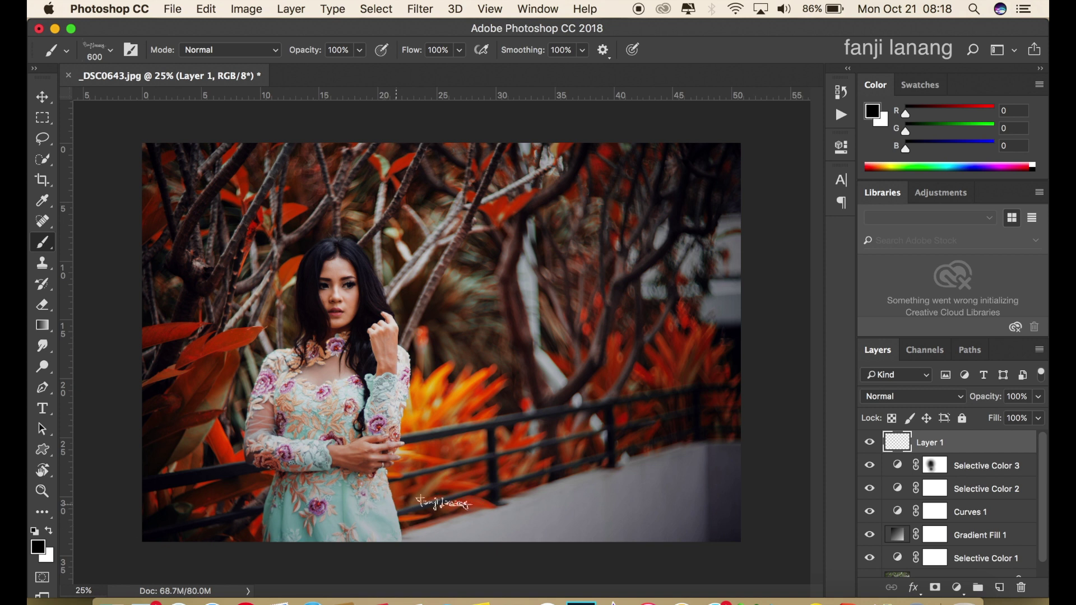
pyautogui.press('x')
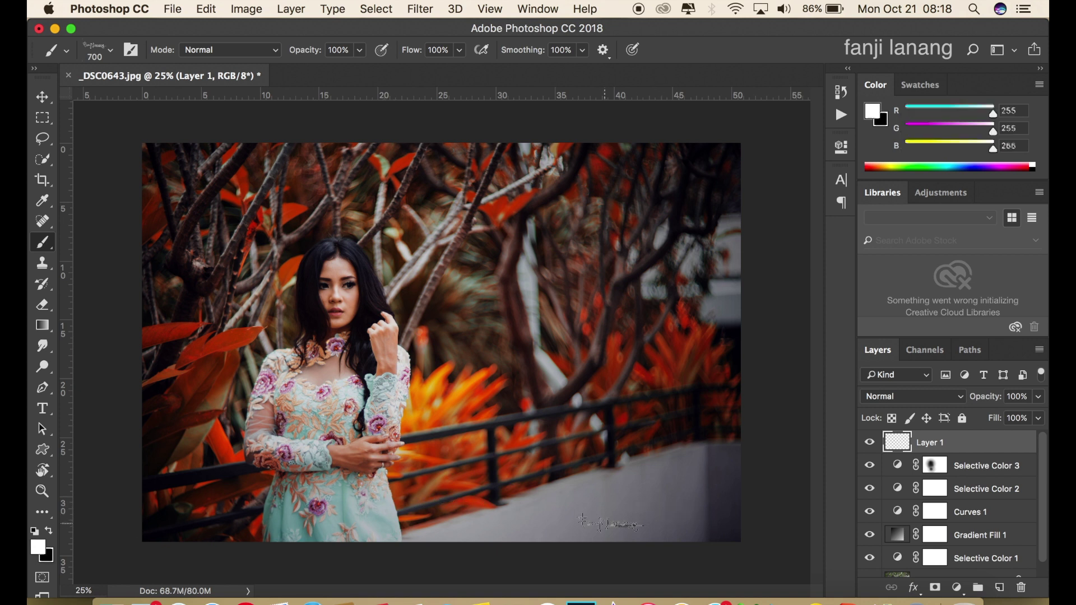